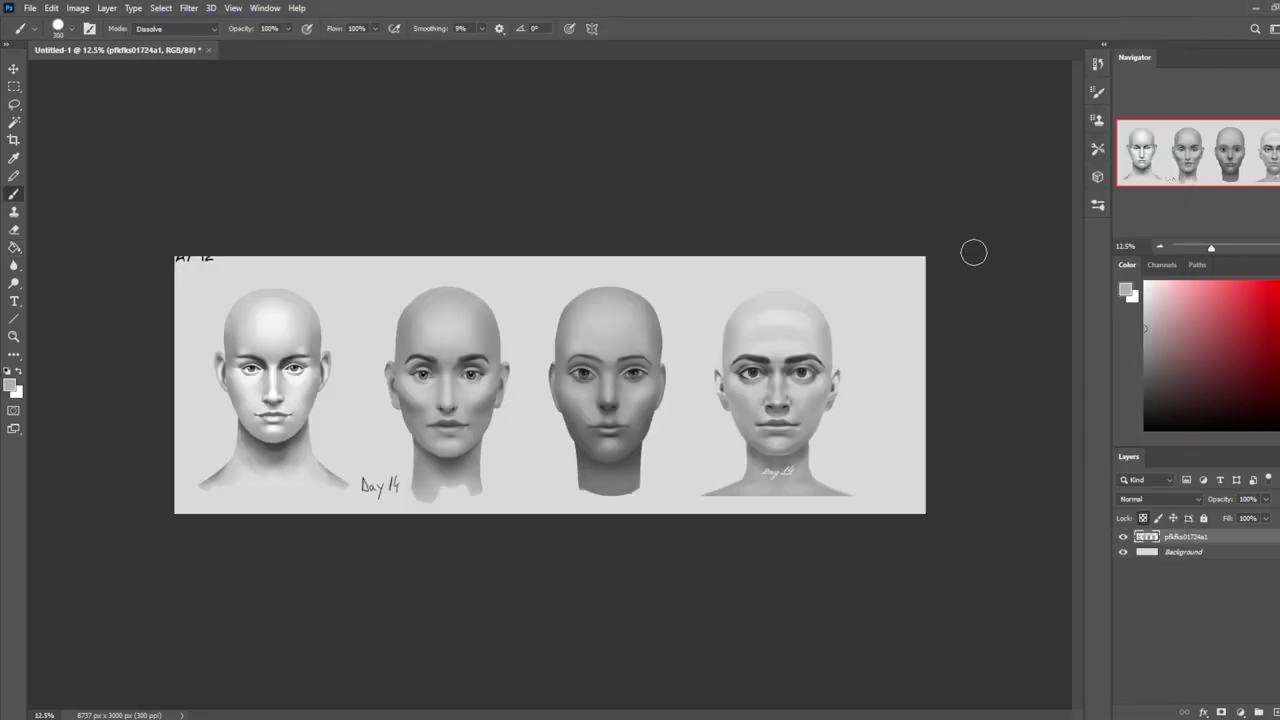
Step: Crop the sheet to 8275 × 3000 px around the four heads, trimming the stray edge
{"action": "key", "text": "c"}
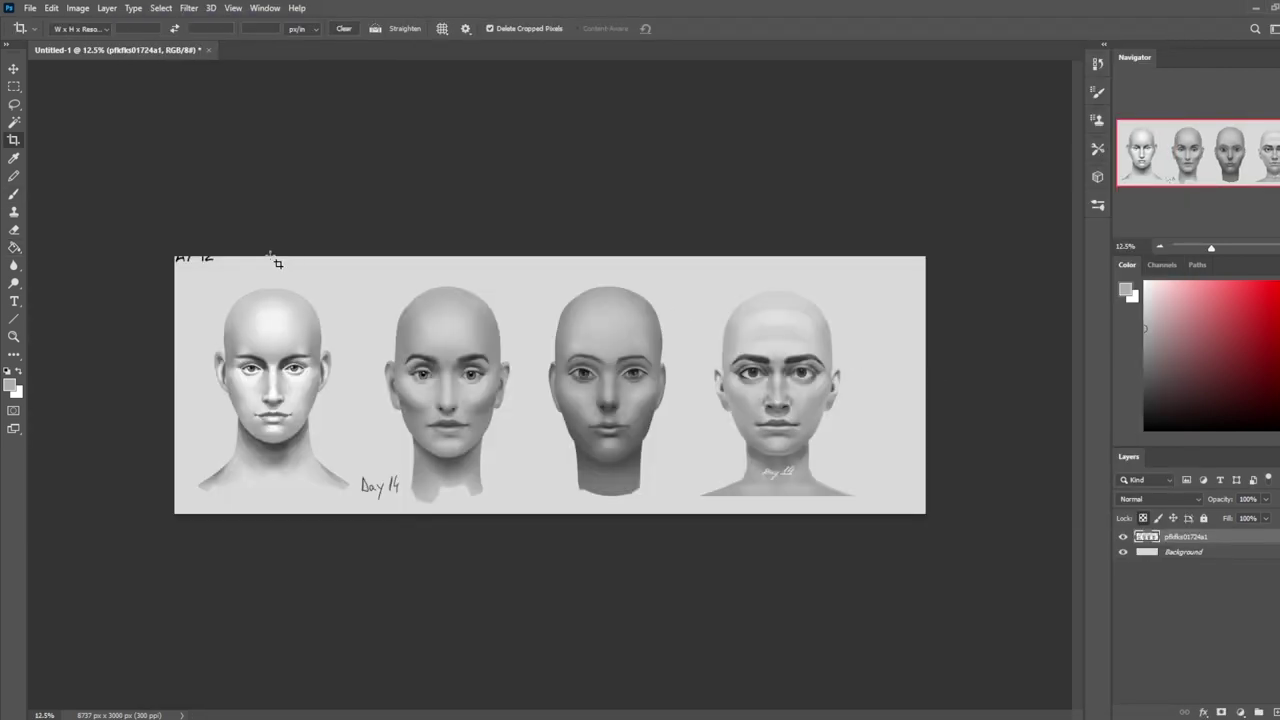
{"action": "mouse_move", "coordinate": [175, 257]}
{"action": "left_mouse_down"}
{"action": "mouse_move", "coordinate": [422, 453]}
{"action": "mouse_move", "coordinate": [917, 697]}
{"action": "mouse_move", "coordinate": [886, 697]}
{"action": "left_mouse_up"}
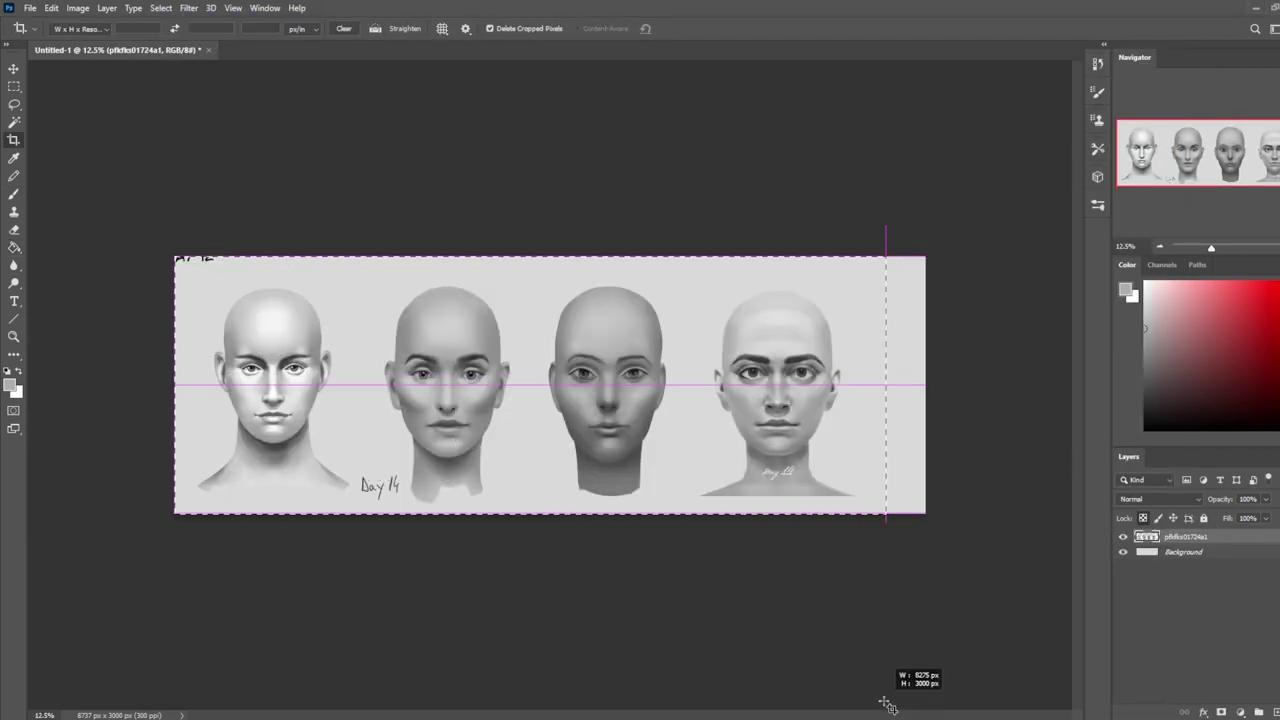
{"action": "key", "text": "Return"}
{"action": "key", "text": "b"}
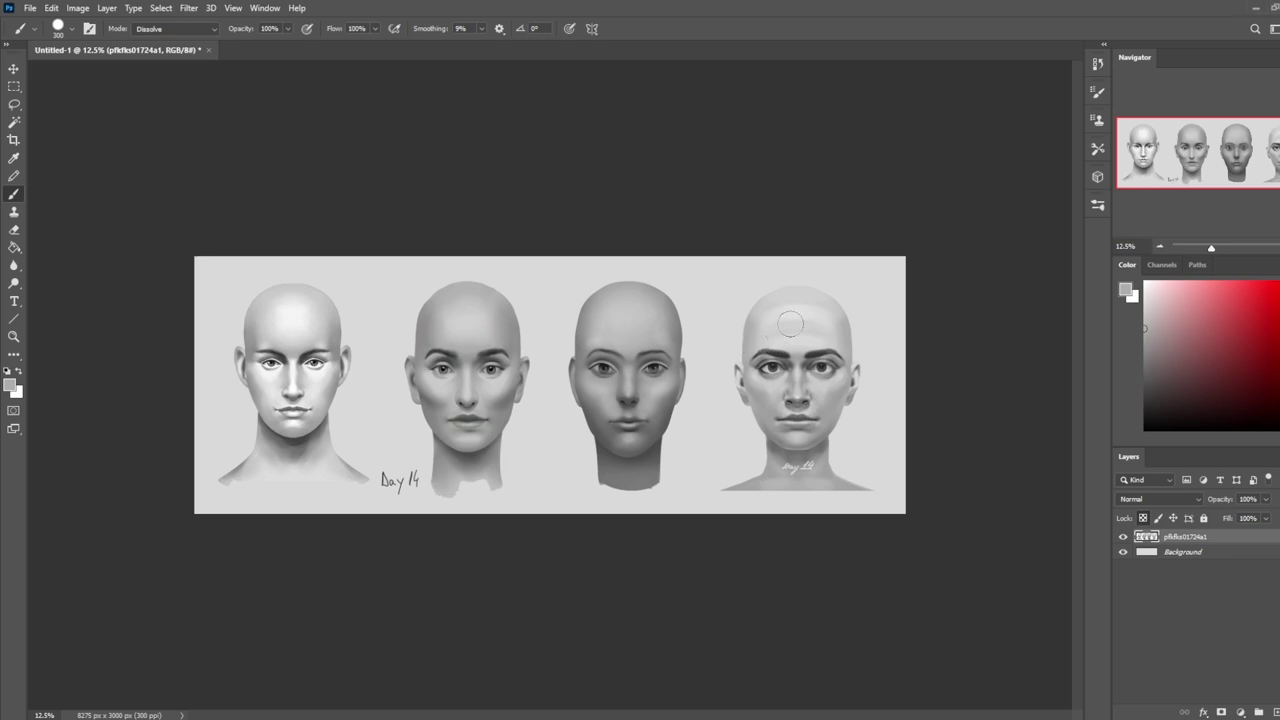
Step: Choose the 30 px sketching brush and set the paint colour to red
{"action": "right_click", "coordinate": [757, 318]}
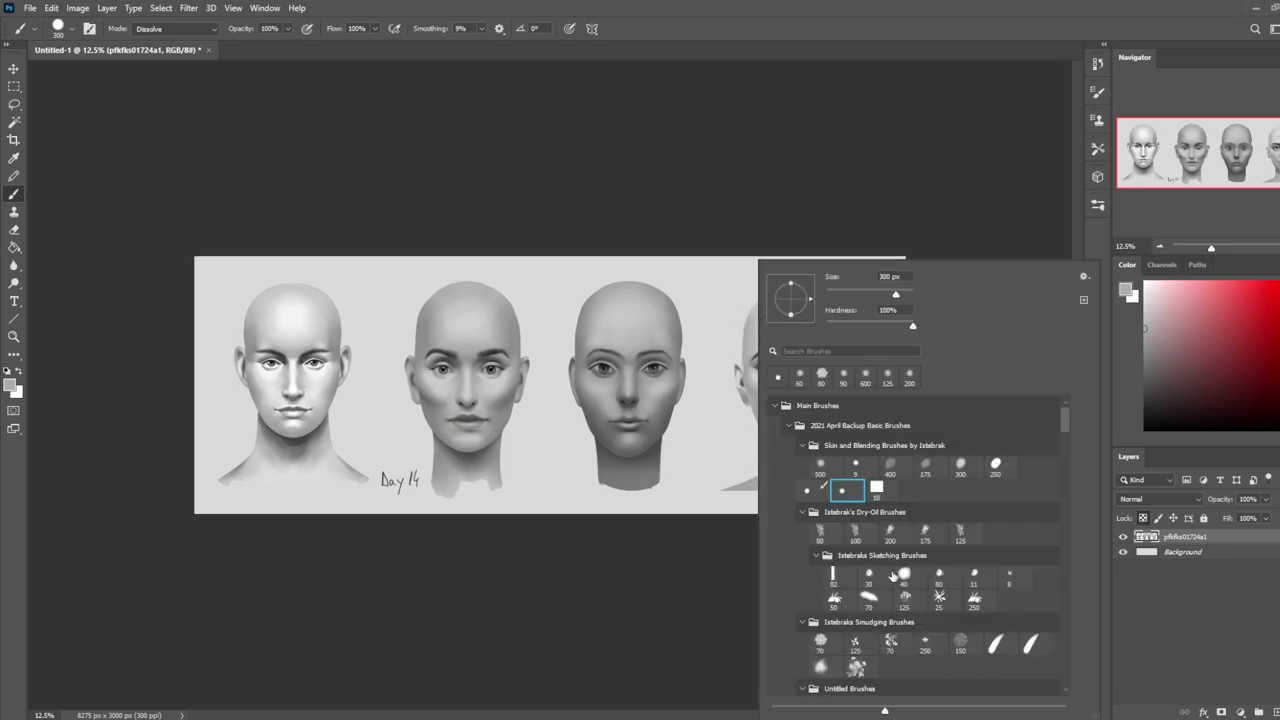
{"action": "left_click", "coordinate": [835, 575]}
{"action": "left_click", "coordinate": [1056, 210]}
{"action": "left_click", "coordinate": [1223, 329]}
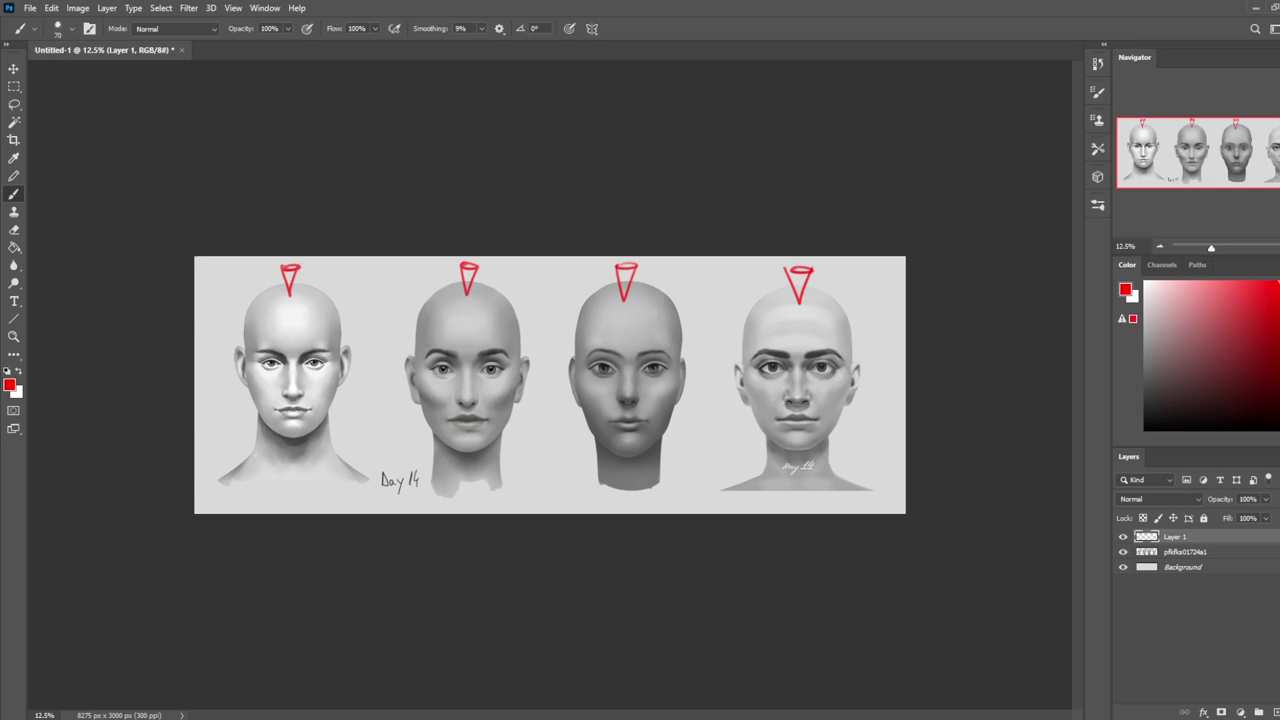
Step: Draw a red baseline along the sheet's bottom on Layer 1, then reselect the portrait layer
{"action": "left_click", "coordinate": [1176, 555]}
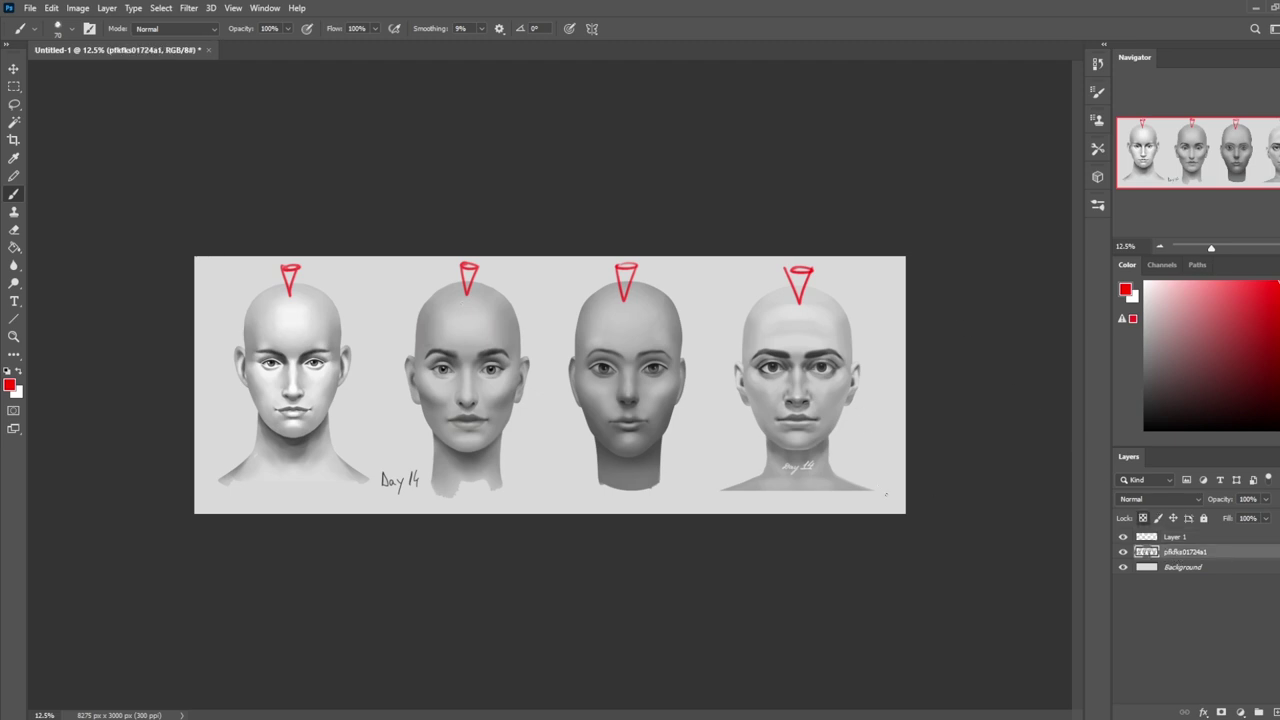
{"action": "left_click", "coordinate": [1202, 541]}
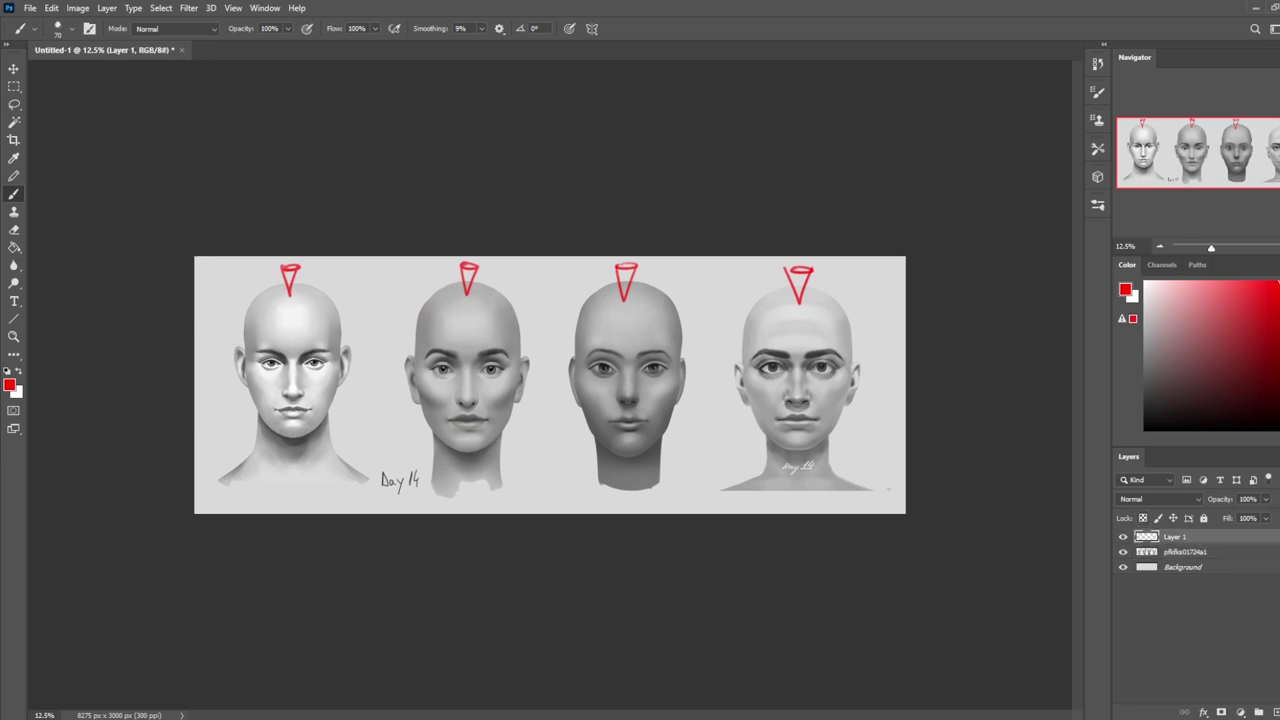
{"action": "mouse_move", "coordinate": [888, 488]}
{"action": "left_mouse_down"}
{"action": "mouse_move", "coordinate": [237, 534]}
{"action": "mouse_move", "coordinate": [211, 534]}
{"action": "mouse_move", "coordinate": [211, 491]}
{"action": "left_mouse_up"}
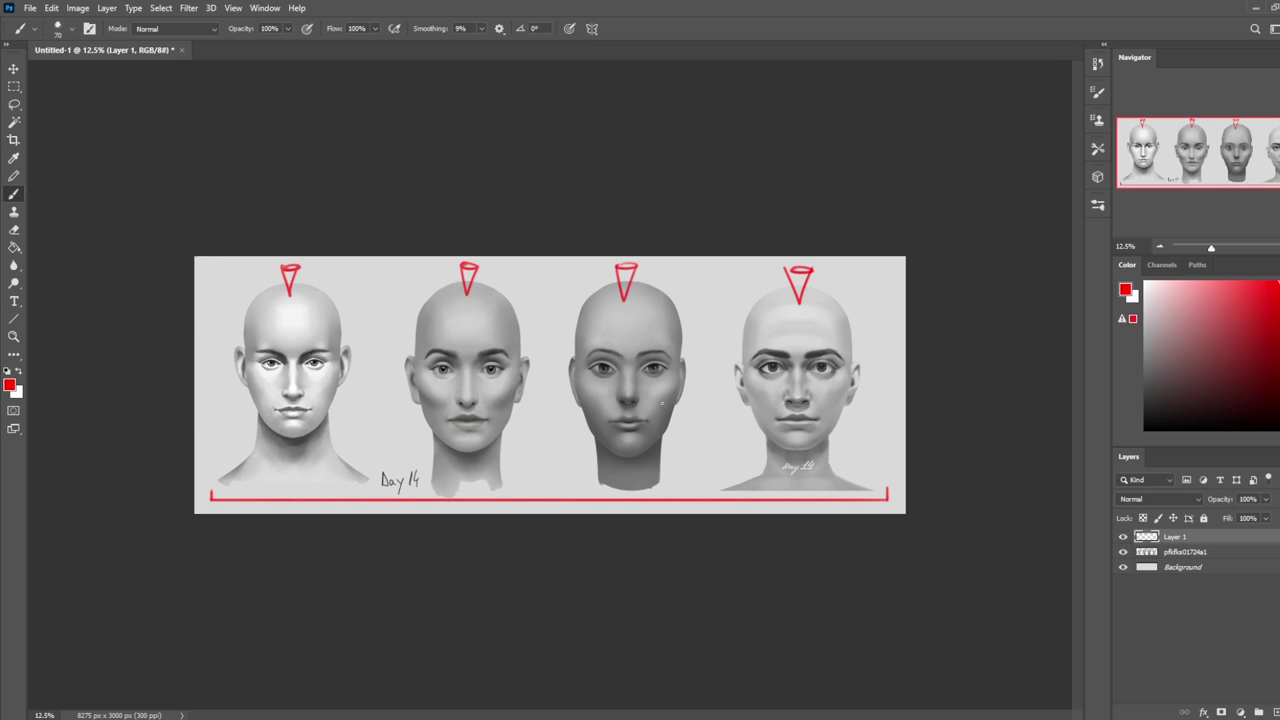
{"action": "left_click", "coordinate": [1176, 553]}
{"action": "right_click", "coordinate": [700, 341]}
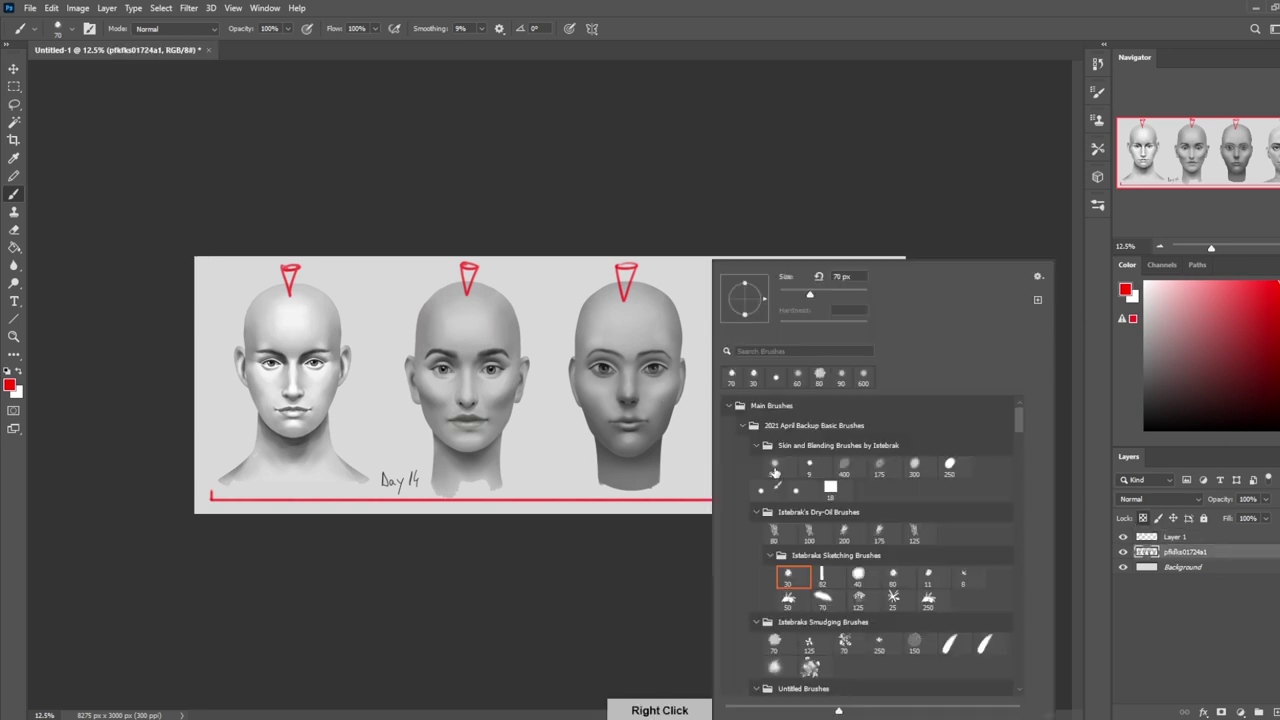
Step: Pick a large soft brush and lighten the fourth face's brow with a sampled light grey
{"action": "double_click", "coordinate": [794, 577]}
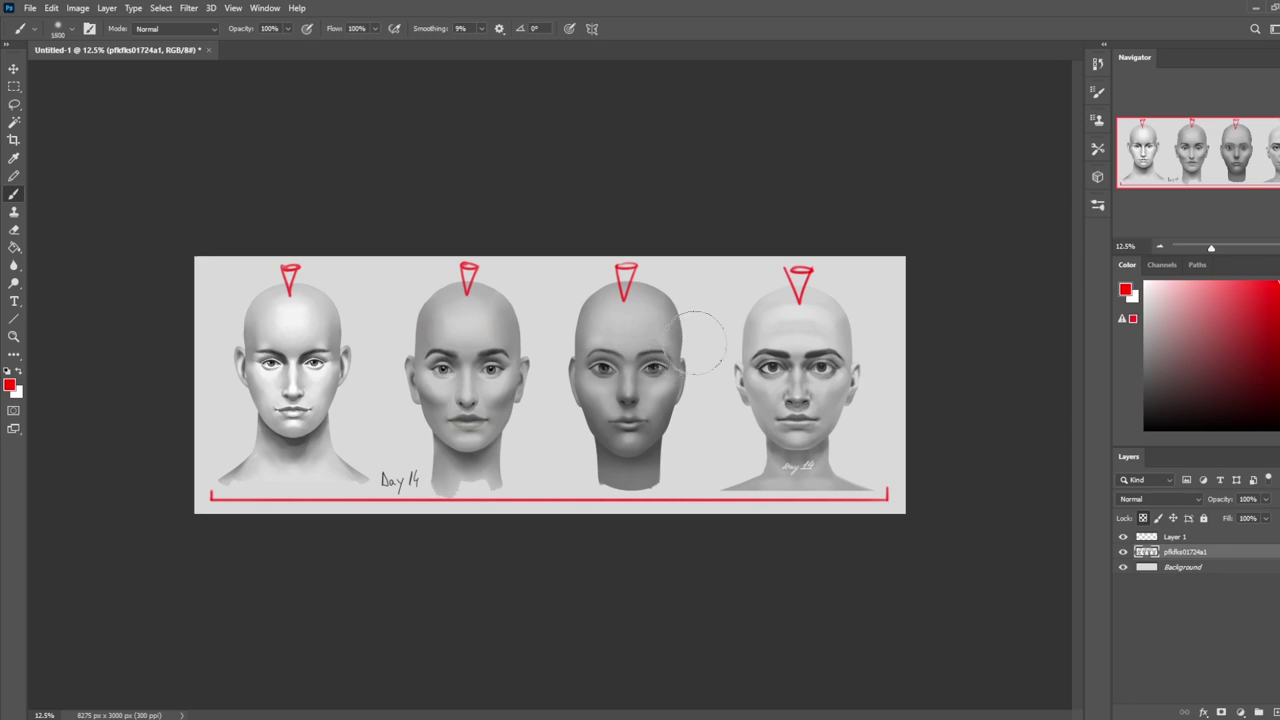
{"action": "key", "text": "alt"}
{"action": "left_click", "coordinate": [808, 316], "text": "alt"}
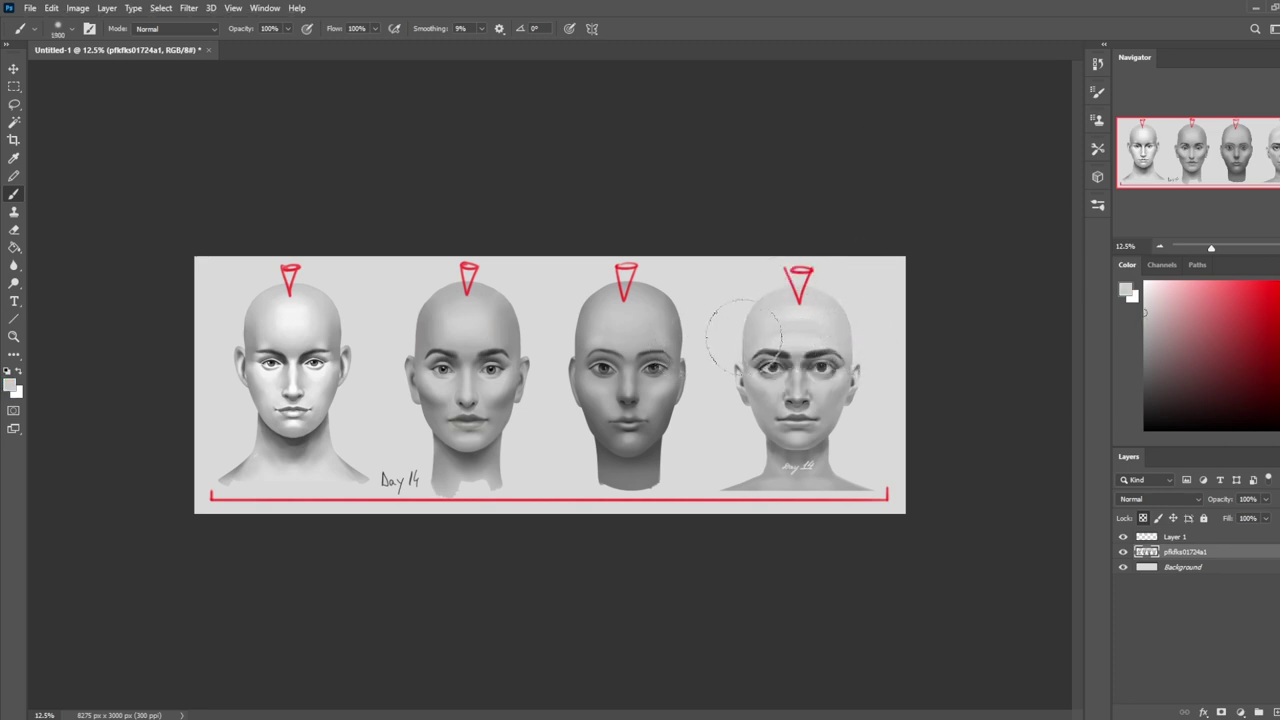
{"action": "left_click", "coordinate": [781, 314]}
Step: Undo the cheek strokes and set the brush to Lighten mode at 52% opacity
{"action": "left_click", "coordinate": [198, 29]}
{"action": "left_click", "coordinate": [150, 89]}
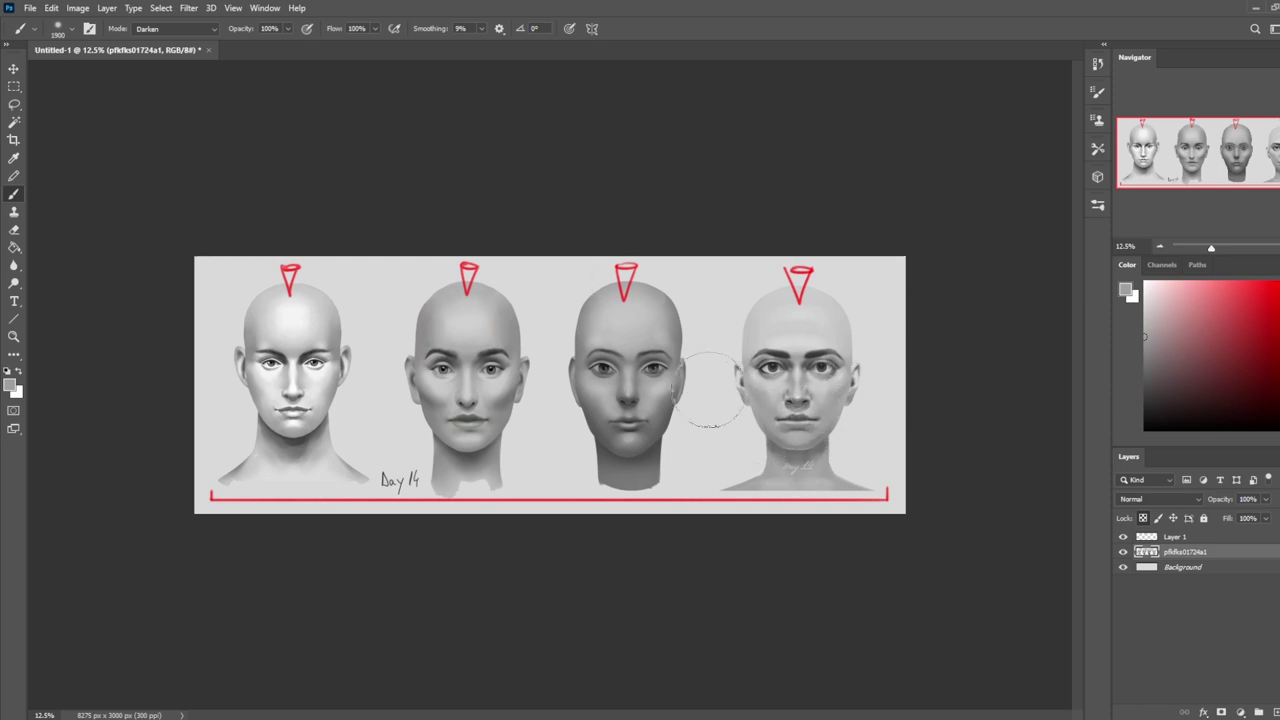
{"action": "key", "text": "shift+alt+l"}
{"action": "key", "text": "5"}
{"action": "key", "text": "2"}
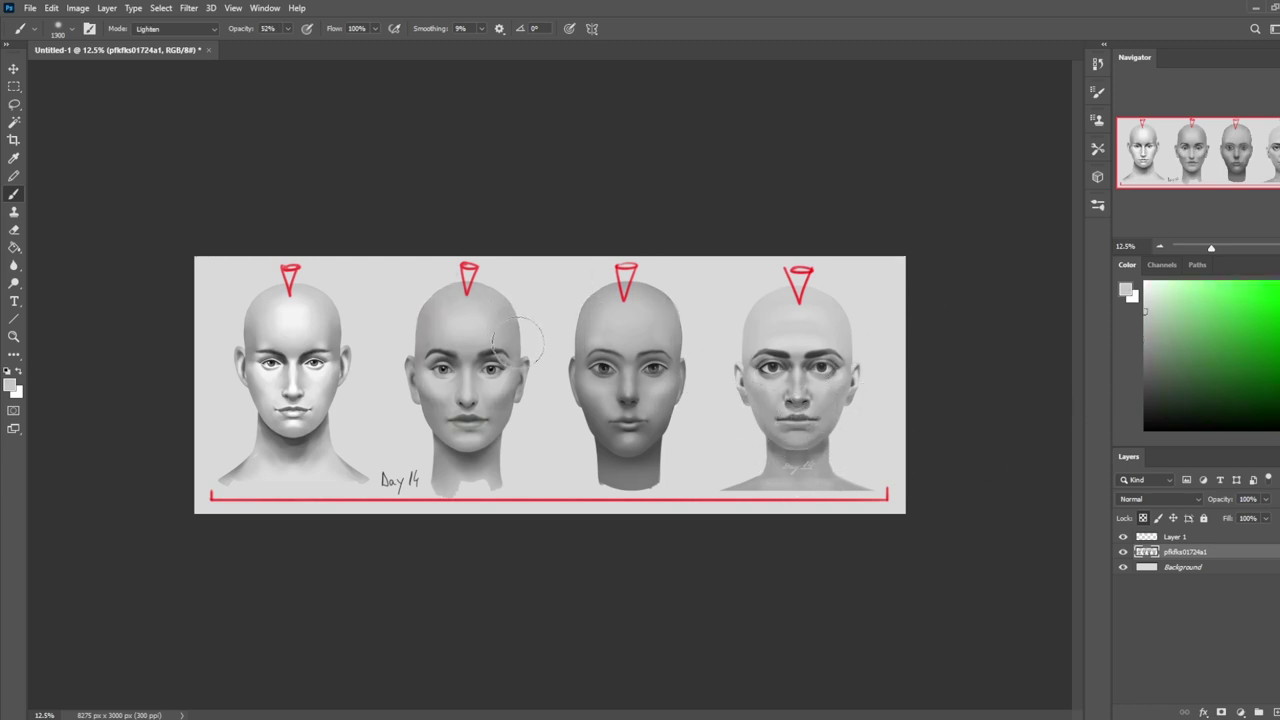
{"action": "left_click_drag", "start_coordinate": [466, 318], "coordinate": [480, 325]}
Step: Sample eye, cheek and forehead greys to touch up the first face's features
{"action": "left_click", "coordinate": [587, 363], "text": "alt"}
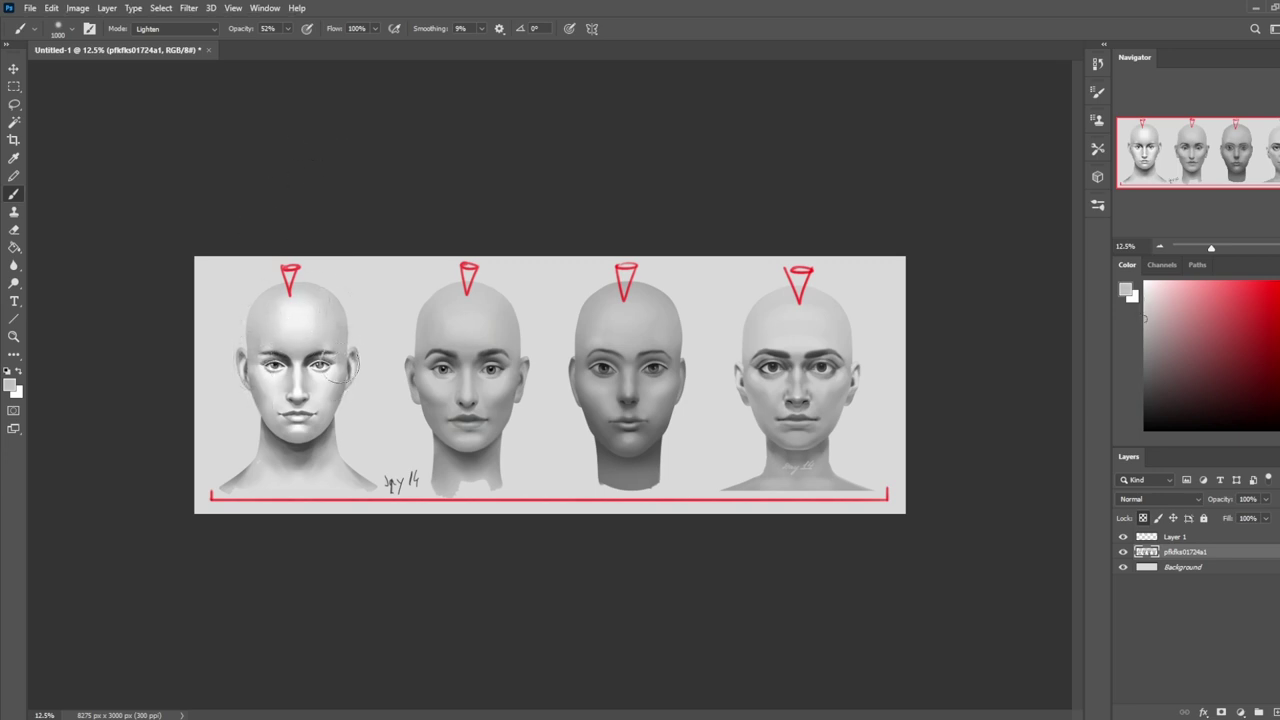
{"action": "left_click", "coordinate": [262, 366], "text": "alt"}
{"action": "left_click", "coordinate": [260, 370], "text": "alt"}
{"action": "left_click", "coordinate": [309, 311], "text": "alt"}
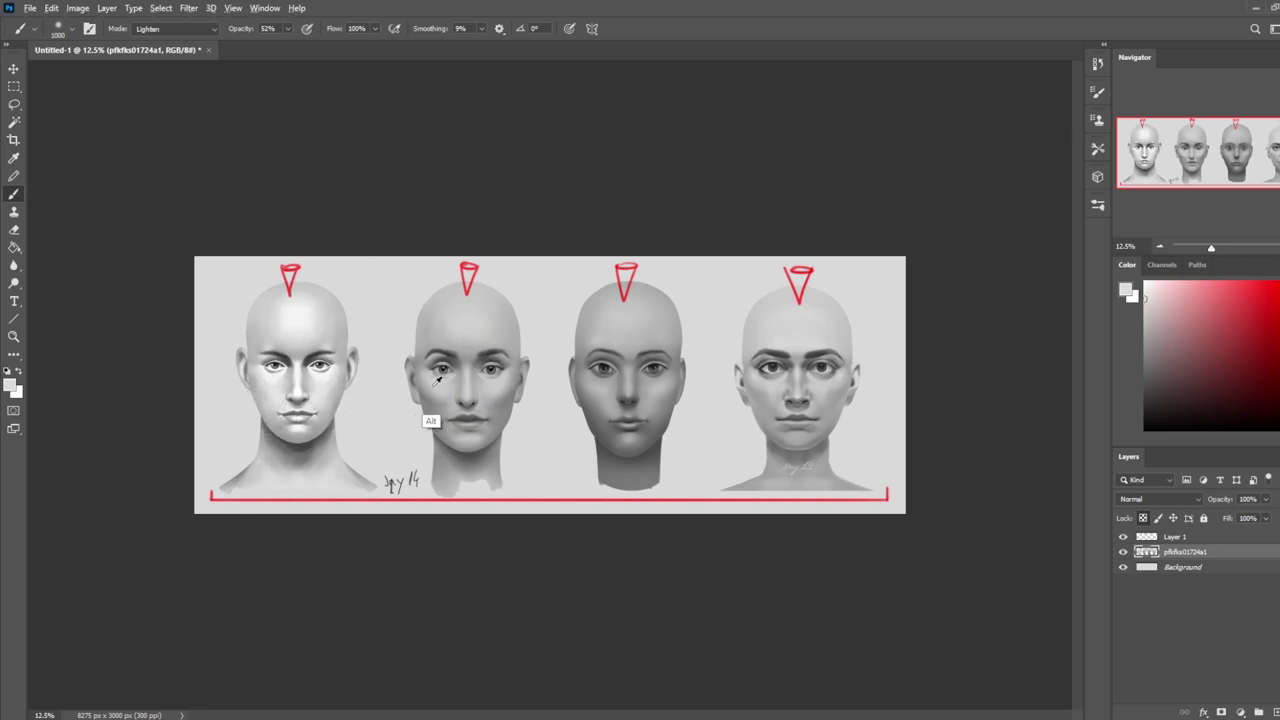
{"action": "left_click", "coordinate": [430, 420], "text": "alt"}
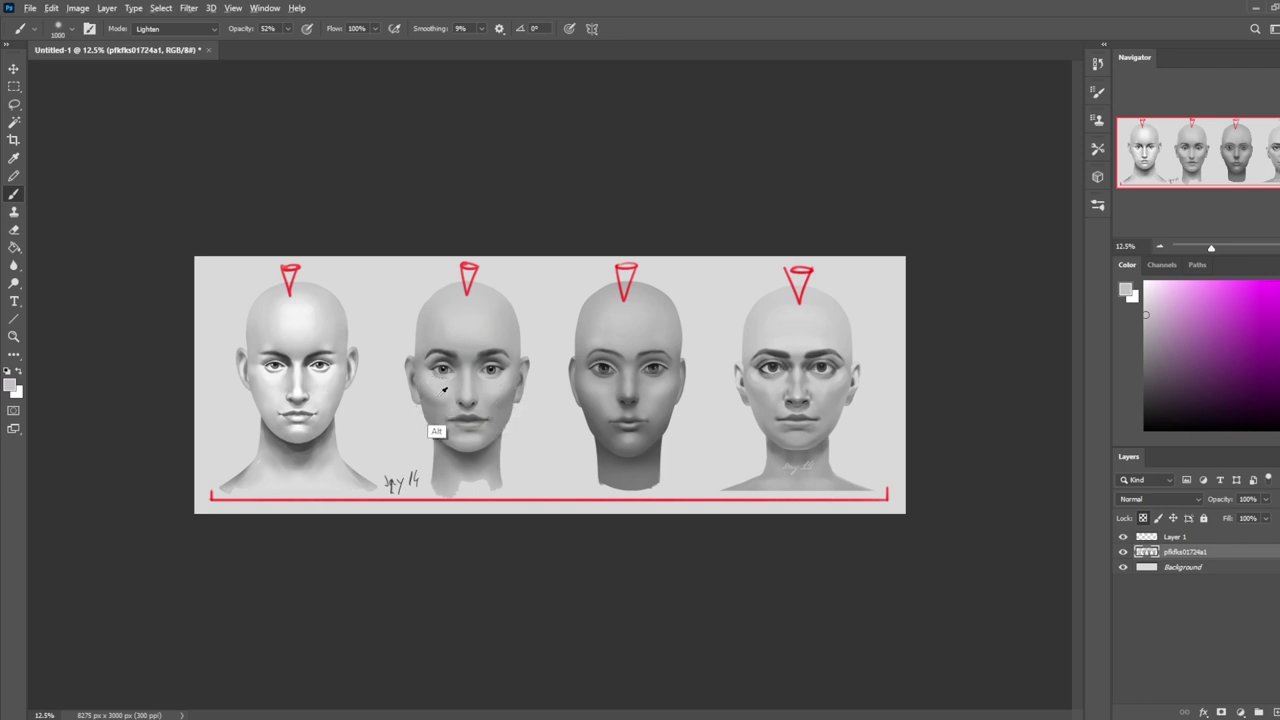
Step: Sample greys from the second and third faces and lighten the third face's left cheek and jaw
{"action": "left_click", "coordinate": [438, 430], "text": "alt"}
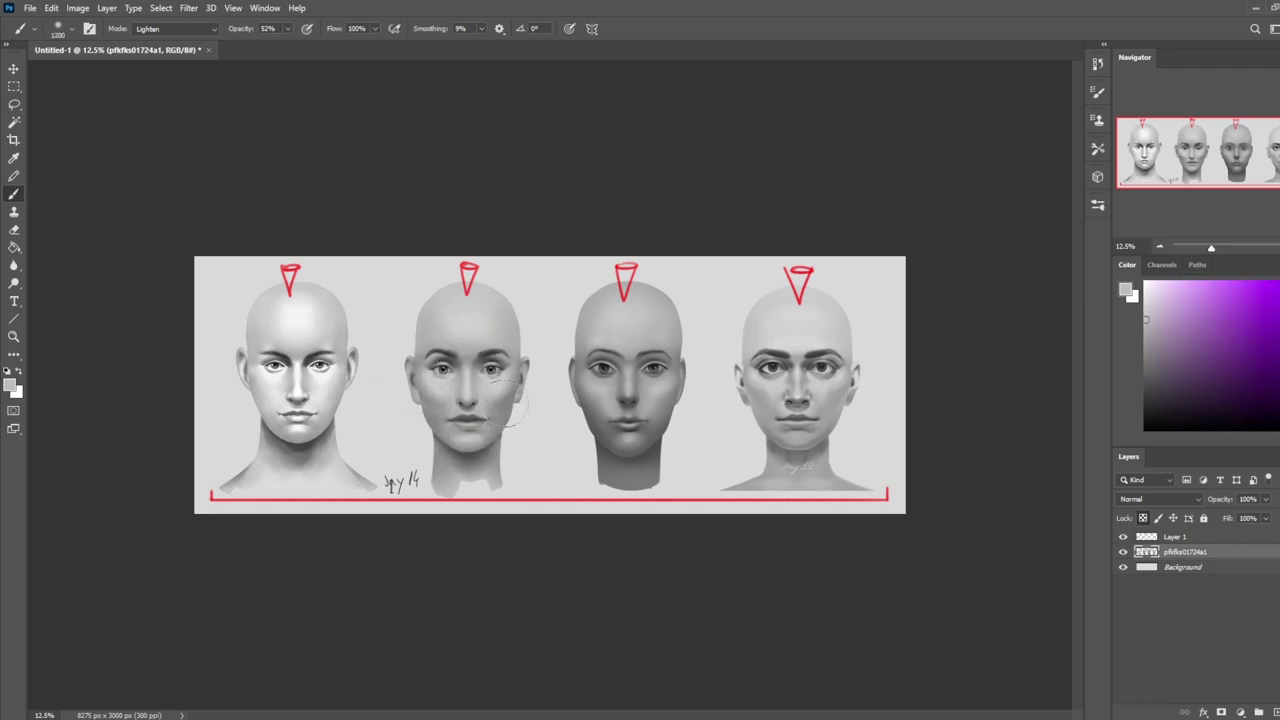
{"action": "left_click", "coordinate": [443, 425], "text": "alt"}
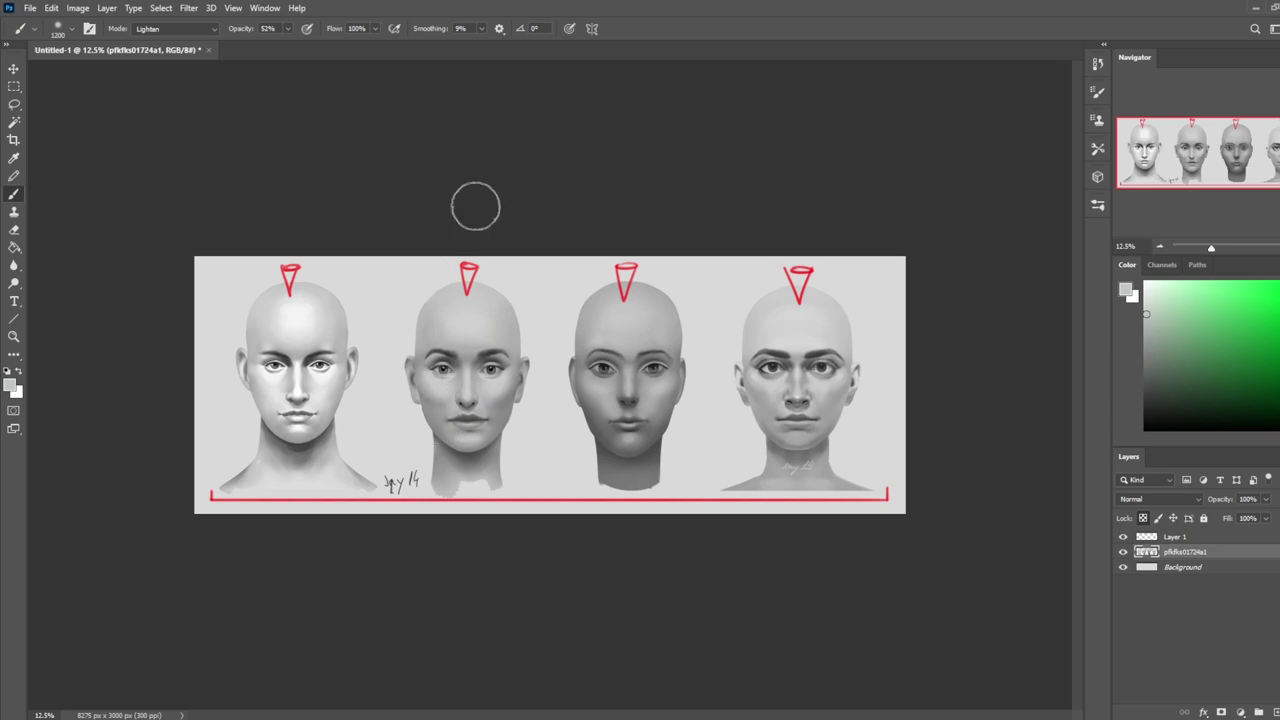
{"action": "left_click", "coordinate": [490, 425], "text": "alt"}
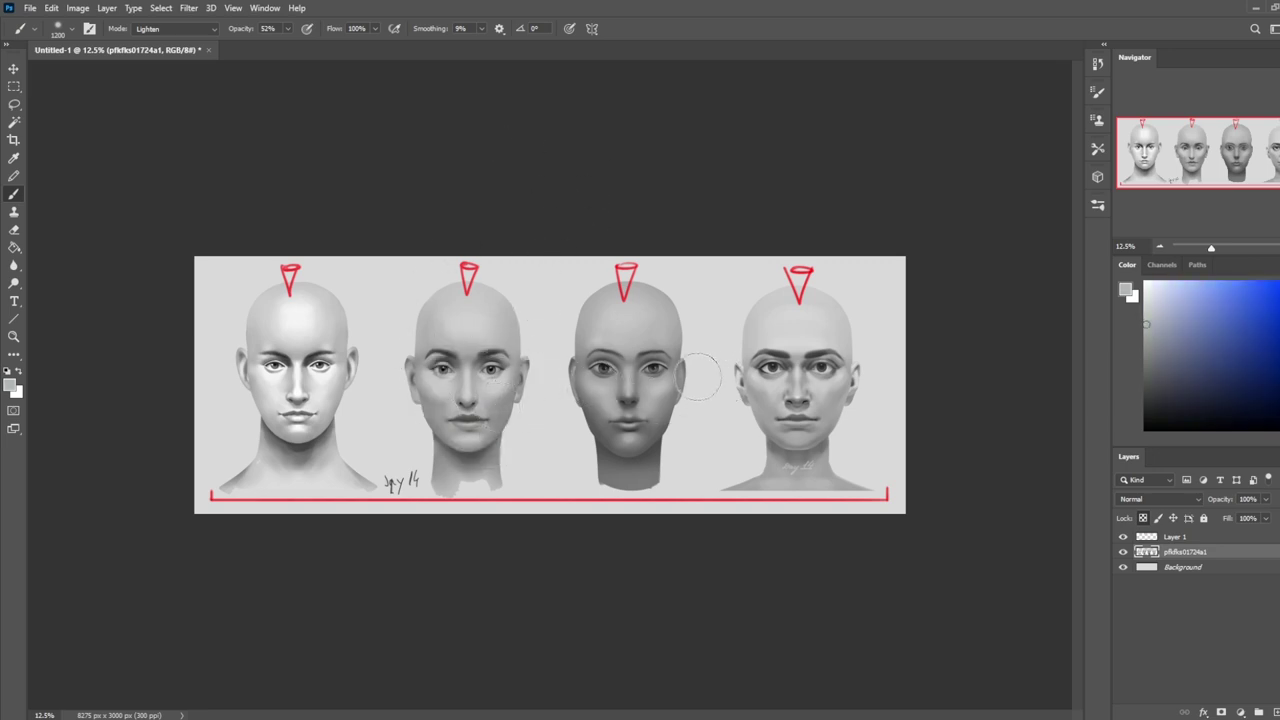
{"action": "left_click", "coordinate": [592, 430], "text": "alt"}
{"action": "mouse_move", "coordinate": [548, 317]}
{"action": "left_mouse_down"}
{"action": "mouse_move", "coordinate": [560, 400]}
{"action": "mouse_move", "coordinate": [615, 450]}
{"action": "mouse_move", "coordinate": [662, 405]}
{"action": "left_mouse_up"}
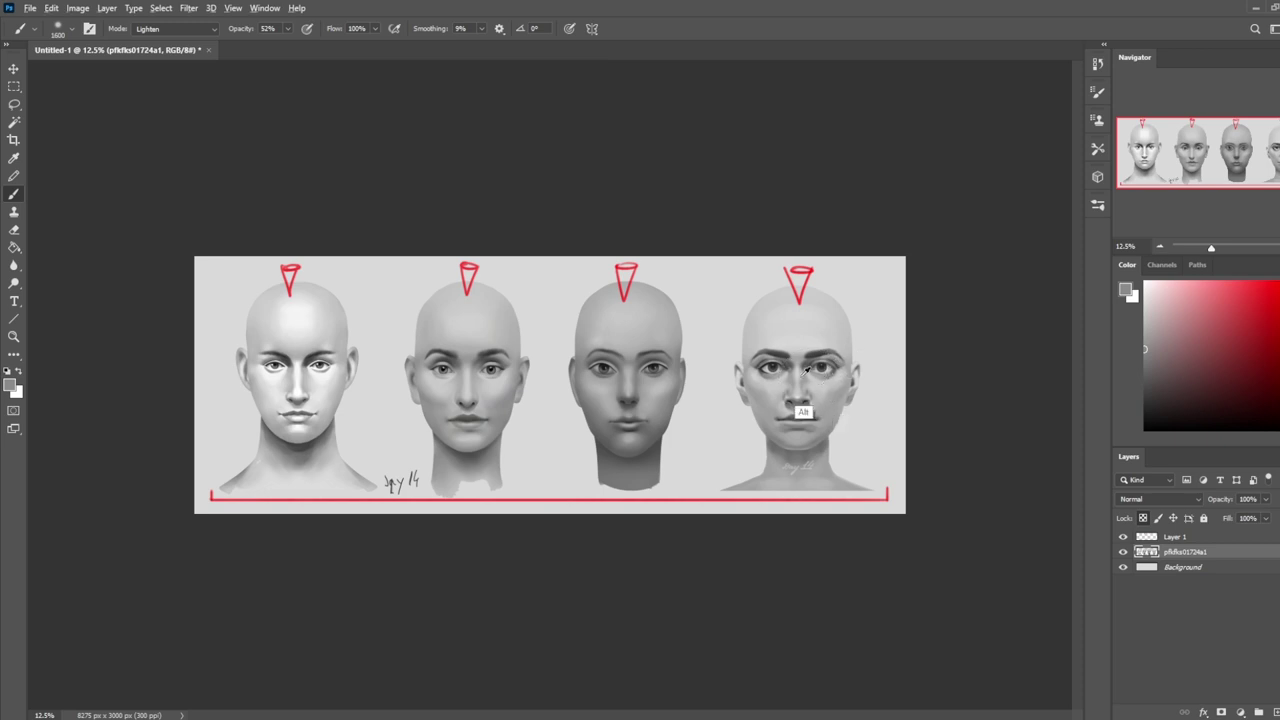
Step: Briefly try the Smudge tool, resample lighter greys, and reset the paint colour to black
{"action": "left_click_drag", "start_coordinate": [14, 265], "coordinate": [65, 288]}
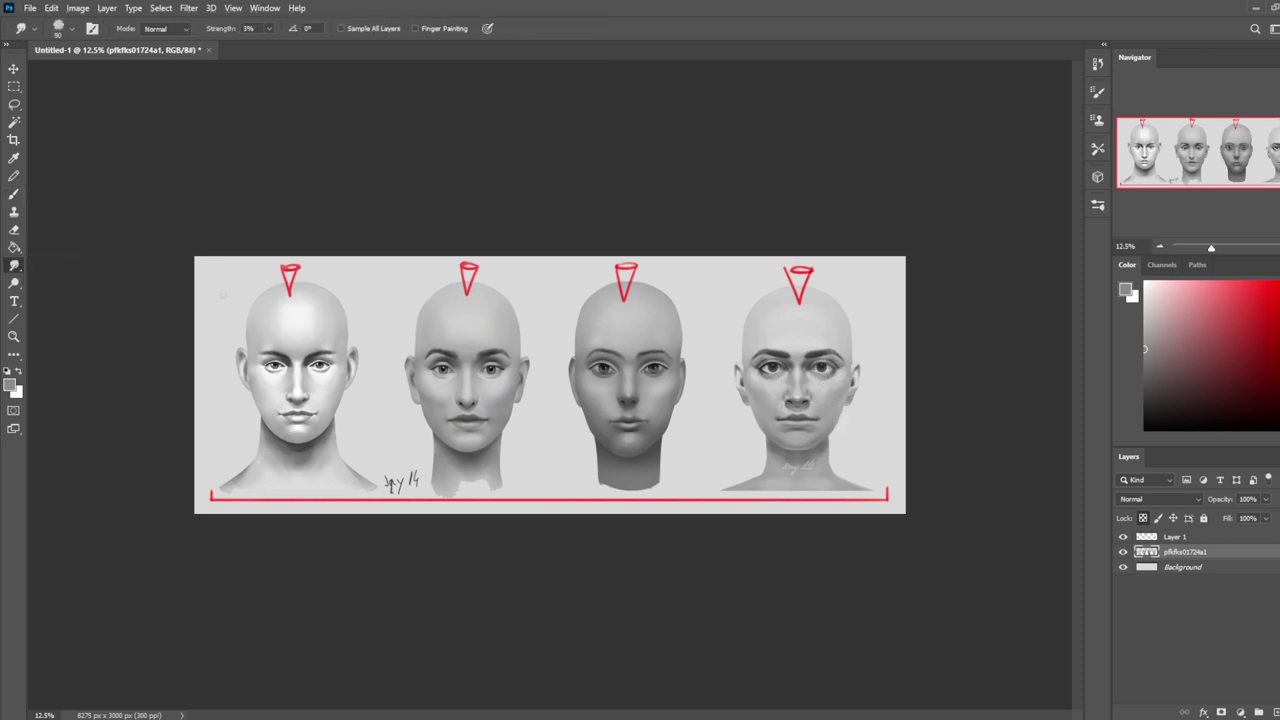
{"action": "key", "text": "b"}
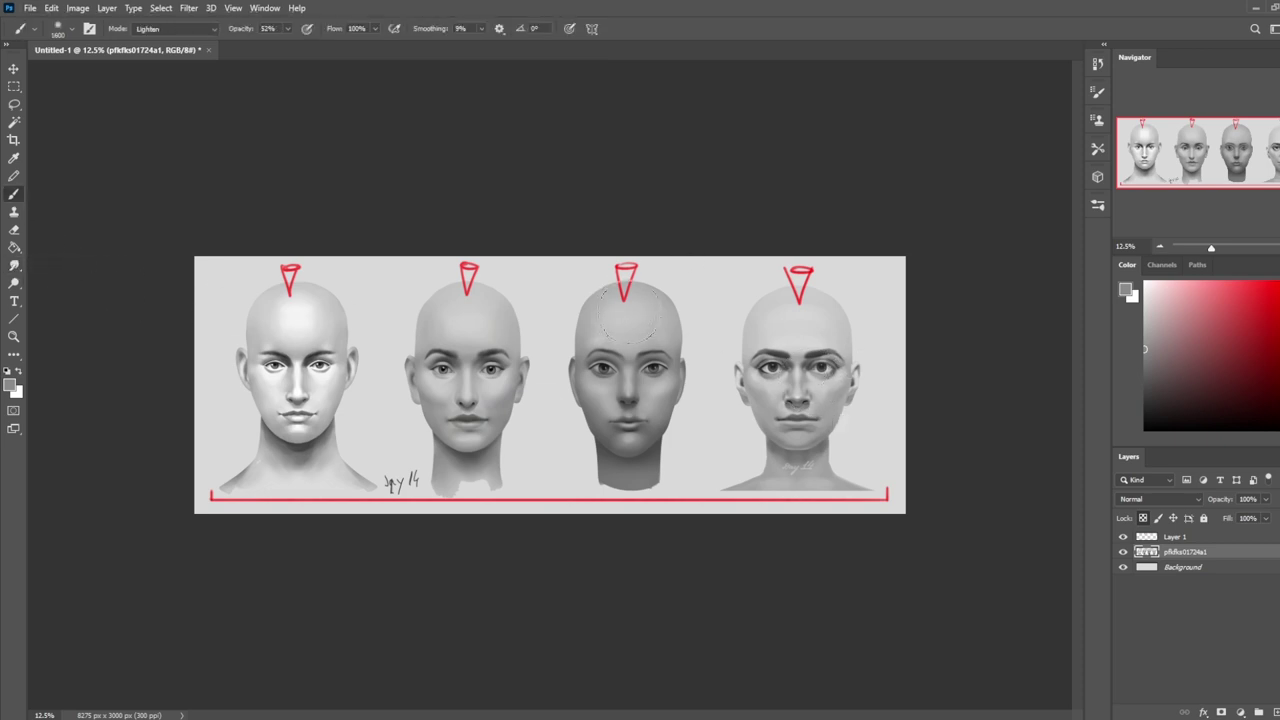
{"action": "left_click", "coordinate": [625, 313], "text": "alt"}
{"action": "left_click", "coordinate": [310, 310], "text": "alt"}
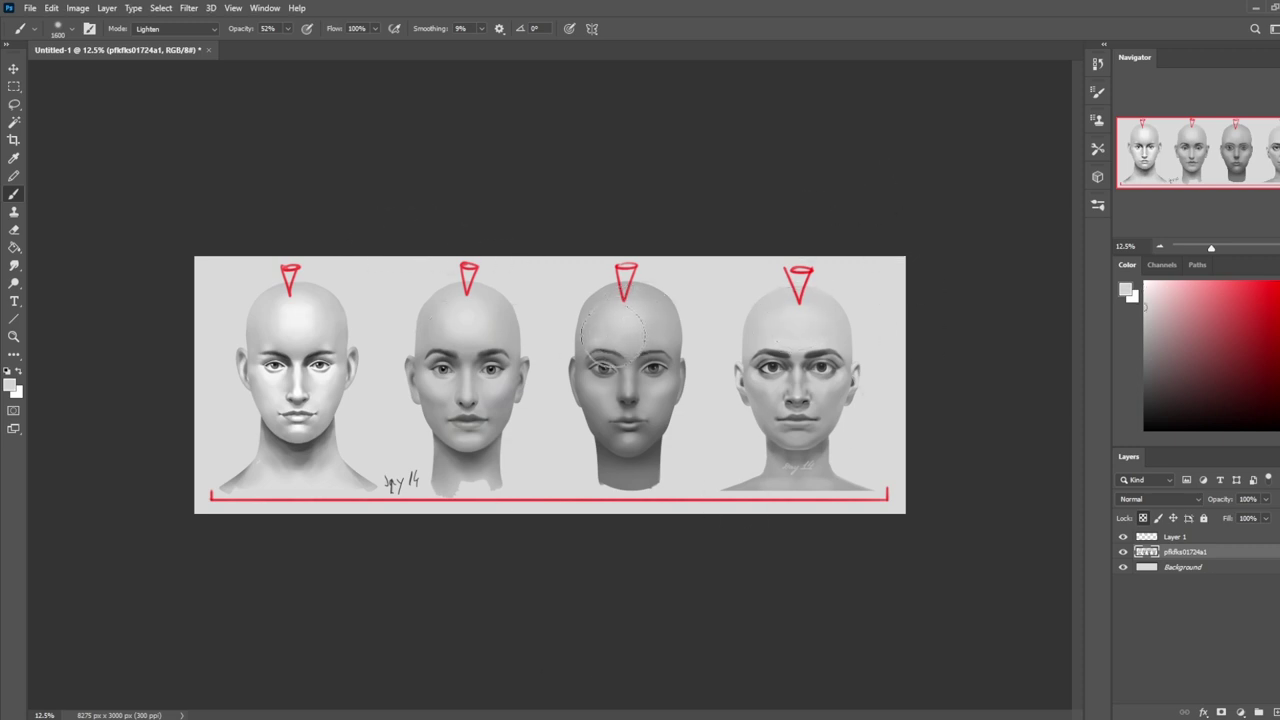
{"action": "left_click", "coordinate": [460, 340], "text": "alt"}
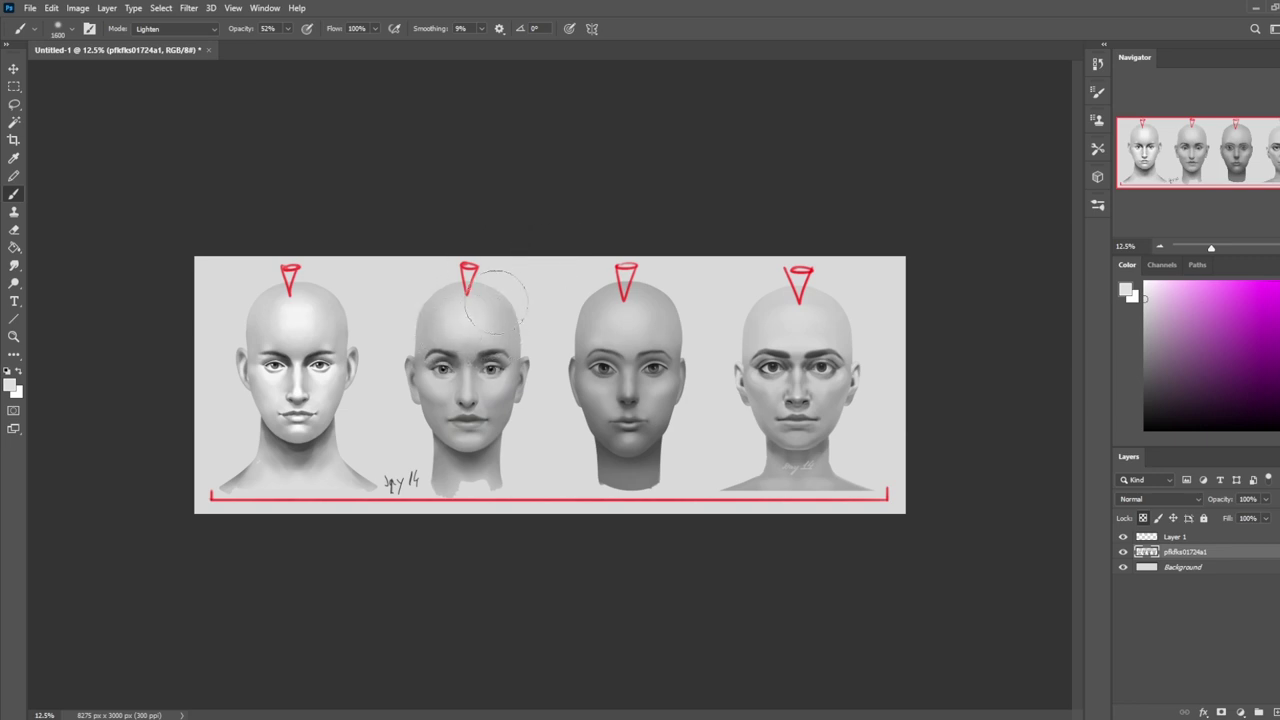
{"action": "key", "text": "d"}
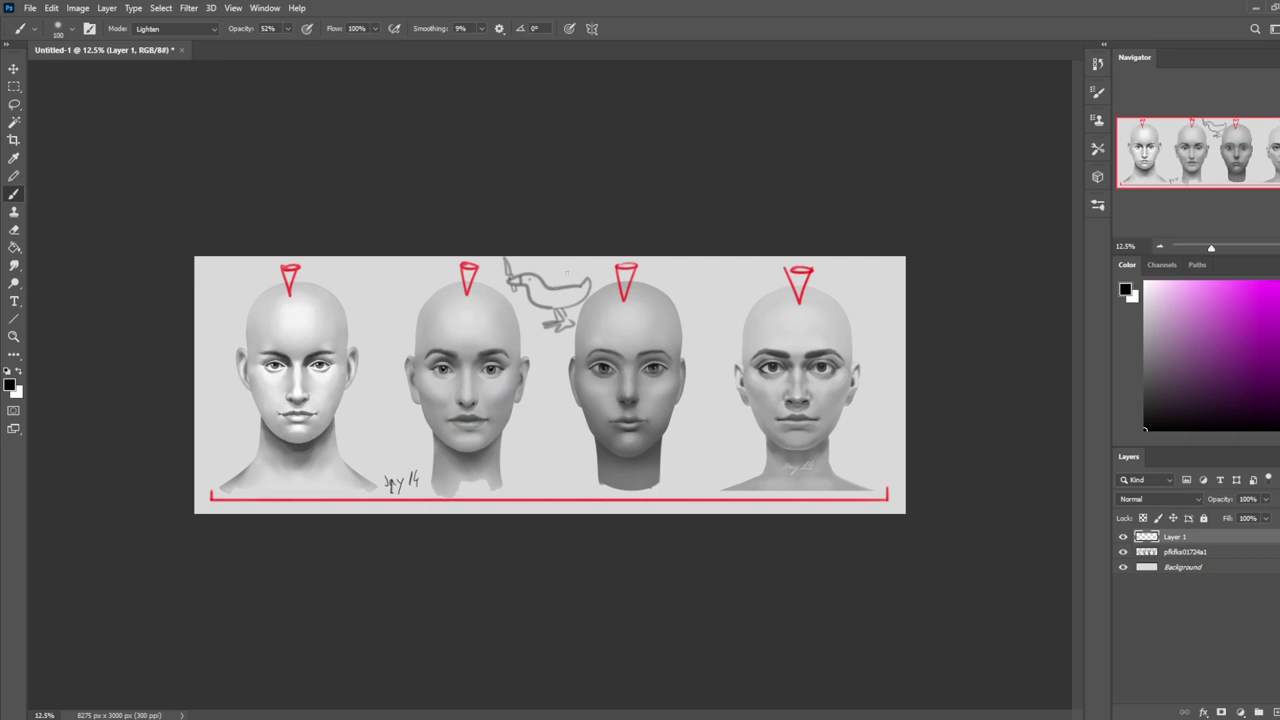
Step: Add bird feather detail, a small framed box, and brackets at the temples of heads one to three
{"action": "left_click_drag", "start_coordinate": [566, 270], "coordinate": [568, 286]}
{"action": "mouse_move", "coordinate": [689, 261]}
{"action": "left_mouse_down"}
{"action": "mouse_move", "coordinate": [728, 262]}
{"action": "mouse_move", "coordinate": [694, 320]}
{"action": "mouse_move", "coordinate": [712, 282]}
{"action": "mouse_move", "coordinate": [706, 320]}
{"action": "mouse_move", "coordinate": [706, 280]}
{"action": "left_mouse_up"}
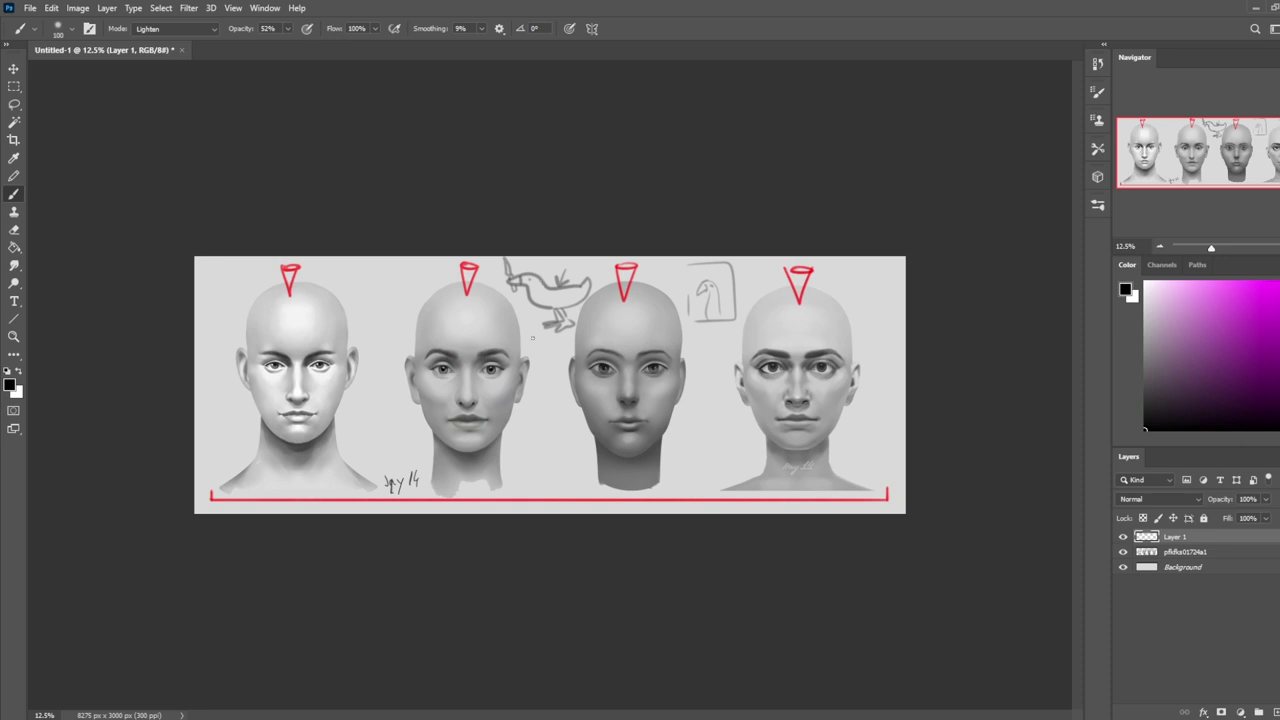
{"action": "mouse_move", "coordinate": [506, 312]}
{"action": "left_mouse_down"}
{"action": "mouse_move", "coordinate": [520, 355]}
{"action": "mouse_move", "coordinate": [518, 316]}
{"action": "left_mouse_up"}
{"action": "left_click_drag", "start_coordinate": [434, 316], "coordinate": [416, 356]}
{"action": "mouse_move", "coordinate": [410, 318]}
{"action": "left_mouse_down"}
{"action": "mouse_move", "coordinate": [410, 356]}
{"action": "mouse_move", "coordinate": [438, 316]}
{"action": "left_mouse_up"}
{"action": "mouse_move", "coordinate": [334, 316]}
{"action": "left_mouse_down"}
{"action": "mouse_move", "coordinate": [334, 352]}
{"action": "mouse_move", "coordinate": [347, 352]}
{"action": "left_mouse_up"}
{"action": "left_click_drag", "start_coordinate": [340, 315], "coordinate": [350, 315]}
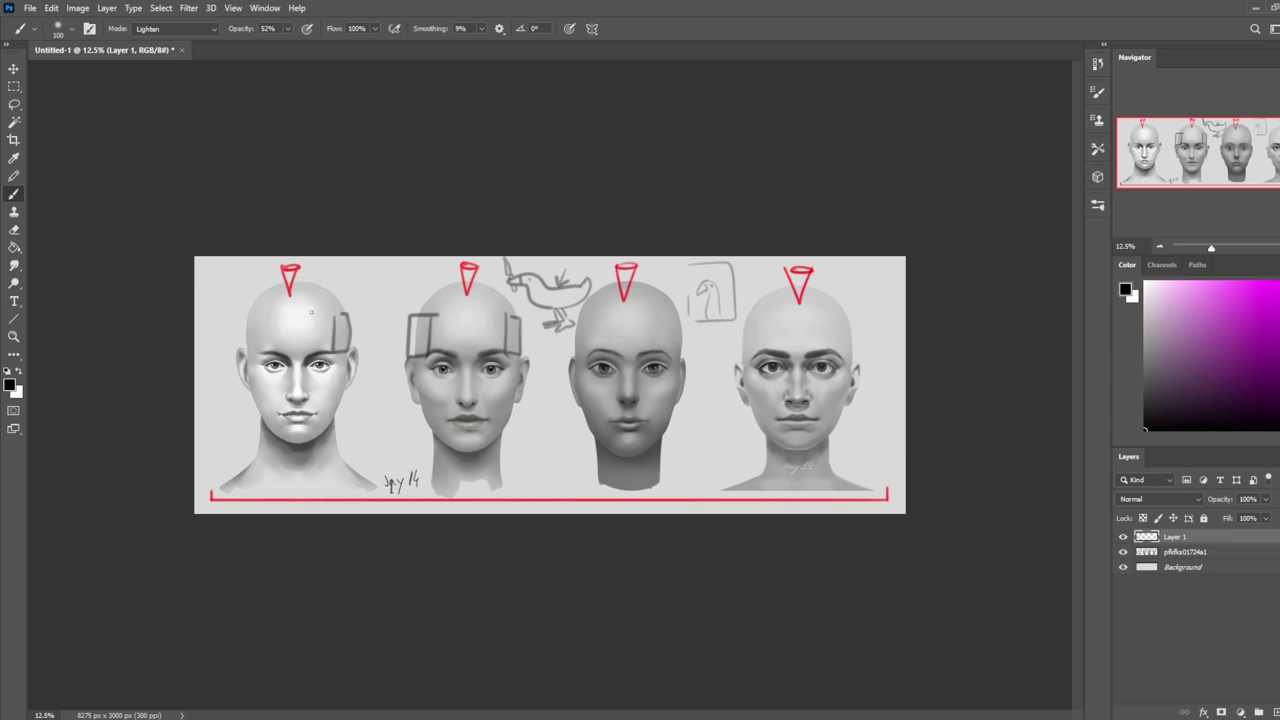
{"action": "left_click_drag", "start_coordinate": [264, 316], "coordinate": [246, 352]}
{"action": "mouse_move", "coordinate": [246, 316]}
{"action": "left_mouse_down"}
{"action": "mouse_move", "coordinate": [246, 354]}
{"action": "mouse_move", "coordinate": [268, 316]}
{"action": "left_mouse_up"}
{"action": "left_click_drag", "start_coordinate": [586, 330], "coordinate": [566, 352]}
{"action": "left_click_drag", "start_coordinate": [566, 350], "coordinate": [578, 318]}
{"action": "mouse_move", "coordinate": [656, 322]}
{"action": "left_mouse_down"}
{"action": "mouse_move", "coordinate": [658, 354]}
{"action": "mouse_move", "coordinate": [686, 354]}
{"action": "left_mouse_up"}
{"action": "left_click_drag", "start_coordinate": [652, 318], "coordinate": [686, 316]}
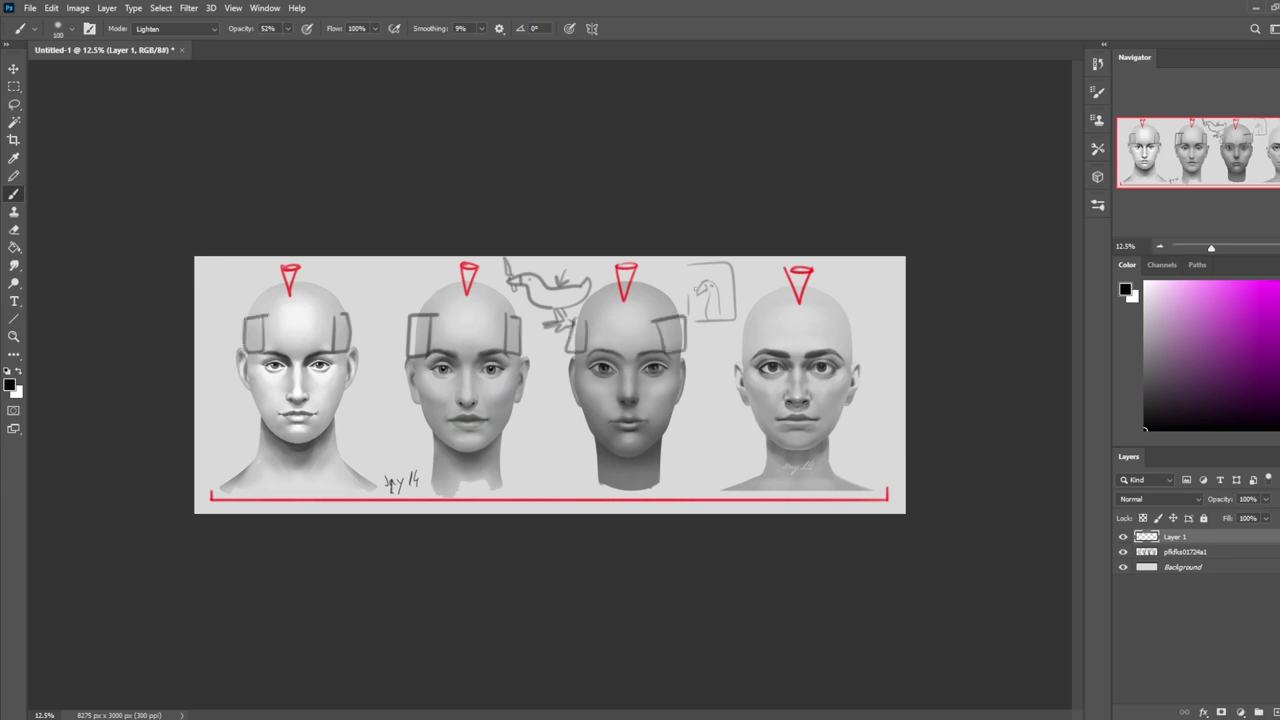
Step: Sketch a hatched egg-shaped vase and two arrows between the third and fourth heads
{"action": "left_click_drag", "start_coordinate": [712, 368], "coordinate": [716, 372]}
{"action": "mouse_move", "coordinate": [670, 420]}
{"action": "left_mouse_down"}
{"action": "mouse_move", "coordinate": [738, 428]}
{"action": "mouse_move", "coordinate": [718, 460]}
{"action": "left_mouse_up"}
{"action": "mouse_move", "coordinate": [698, 340]}
{"action": "left_mouse_down"}
{"action": "mouse_move", "coordinate": [734, 344]}
{"action": "mouse_move", "coordinate": [694, 392]}
{"action": "left_mouse_up"}
{"action": "mouse_move", "coordinate": [728, 348]}
{"action": "left_mouse_down"}
{"action": "mouse_move", "coordinate": [722, 392]}
{"action": "mouse_move", "coordinate": [734, 404]}
{"action": "left_mouse_up"}
{"action": "mouse_move", "coordinate": [732, 380]}
{"action": "left_mouse_down"}
{"action": "mouse_move", "coordinate": [732, 406]}
{"action": "mouse_move", "coordinate": [756, 406]}
{"action": "left_mouse_up"}
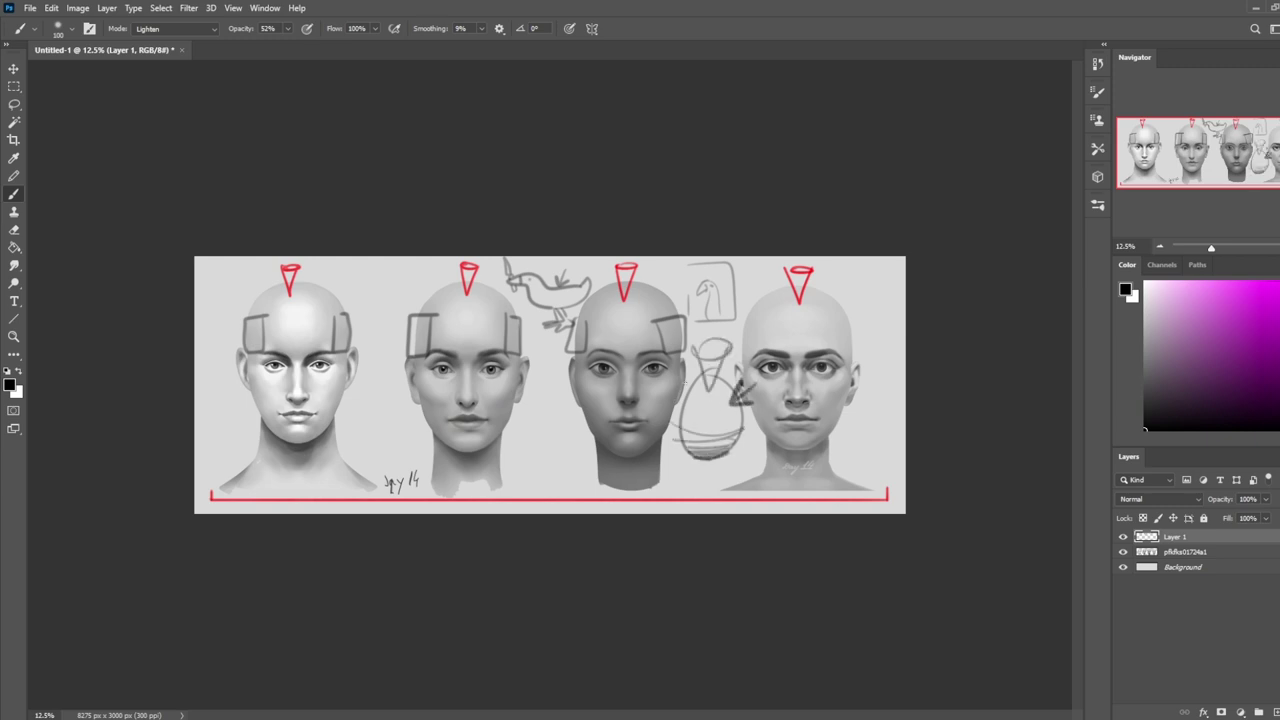
{"action": "left_click_drag", "start_coordinate": [670, 378], "coordinate": [694, 400]}
{"action": "left_click_drag", "start_coordinate": [696, 384], "coordinate": [696, 402]}
{"action": "left_click_drag", "start_coordinate": [680, 401], "coordinate": [697, 391]}
{"action": "left_click_drag", "start_coordinate": [730, 456], "coordinate": [690, 449]}
Step: Darken and thicken the arrow, vase and bird-wing sketch strokes
{"action": "left_click_drag", "start_coordinate": [680, 406], "coordinate": [680, 422]}
{"action": "left_click_drag", "start_coordinate": [712, 364], "coordinate": [682, 406]}
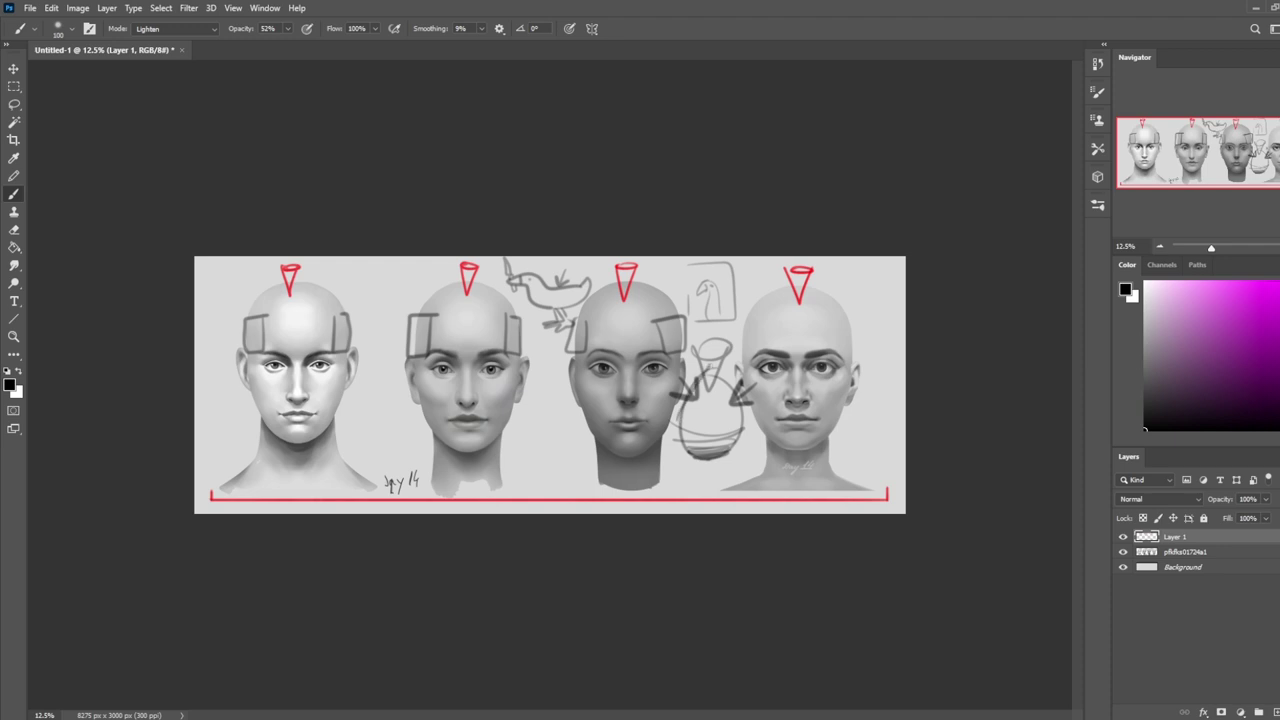
{"action": "left_click_drag", "start_coordinate": [742, 374], "coordinate": [698, 414]}
{"action": "left_click_drag", "start_coordinate": [736, 378], "coordinate": [694, 394]}
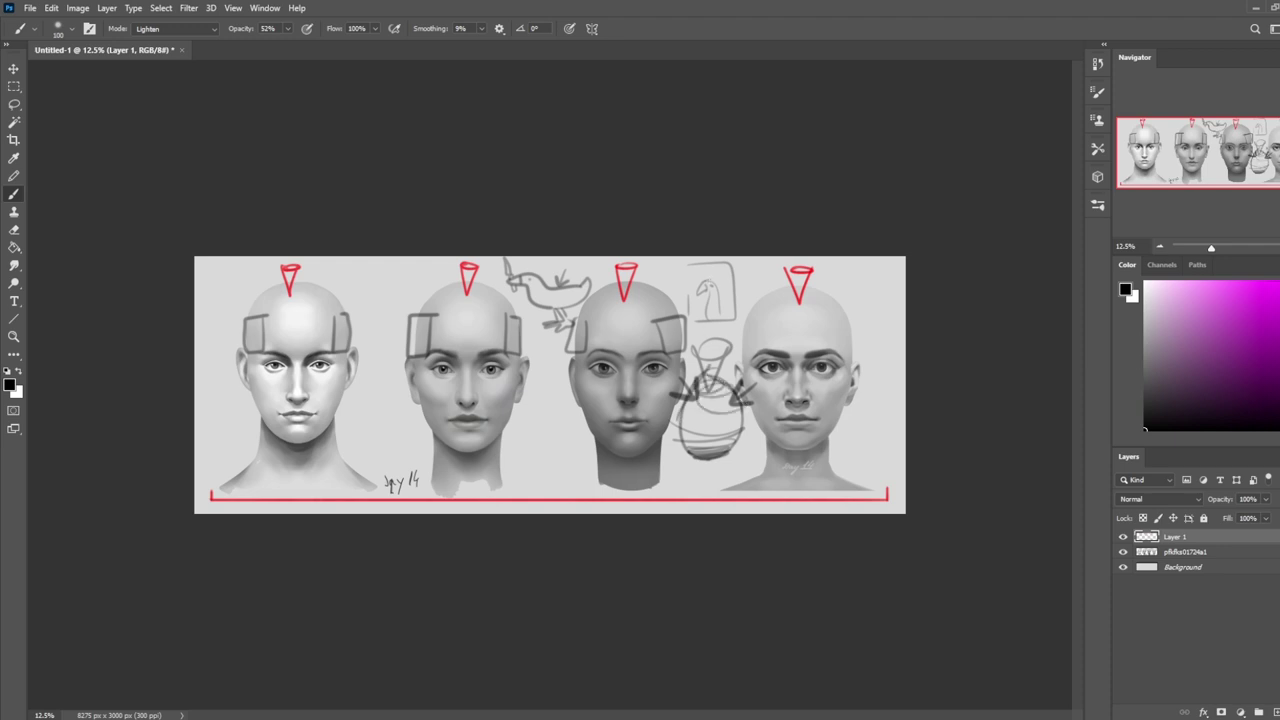
{"action": "mouse_move", "coordinate": [700, 384]}
{"action": "left_mouse_down"}
{"action": "mouse_move", "coordinate": [682, 410]}
{"action": "mouse_move", "coordinate": [726, 406]}
{"action": "left_mouse_up"}
{"action": "mouse_move", "coordinate": [550, 286]}
{"action": "left_mouse_down"}
{"action": "mouse_move", "coordinate": [570, 268]}
{"action": "mouse_move", "coordinate": [576, 278]}
{"action": "left_mouse_up"}
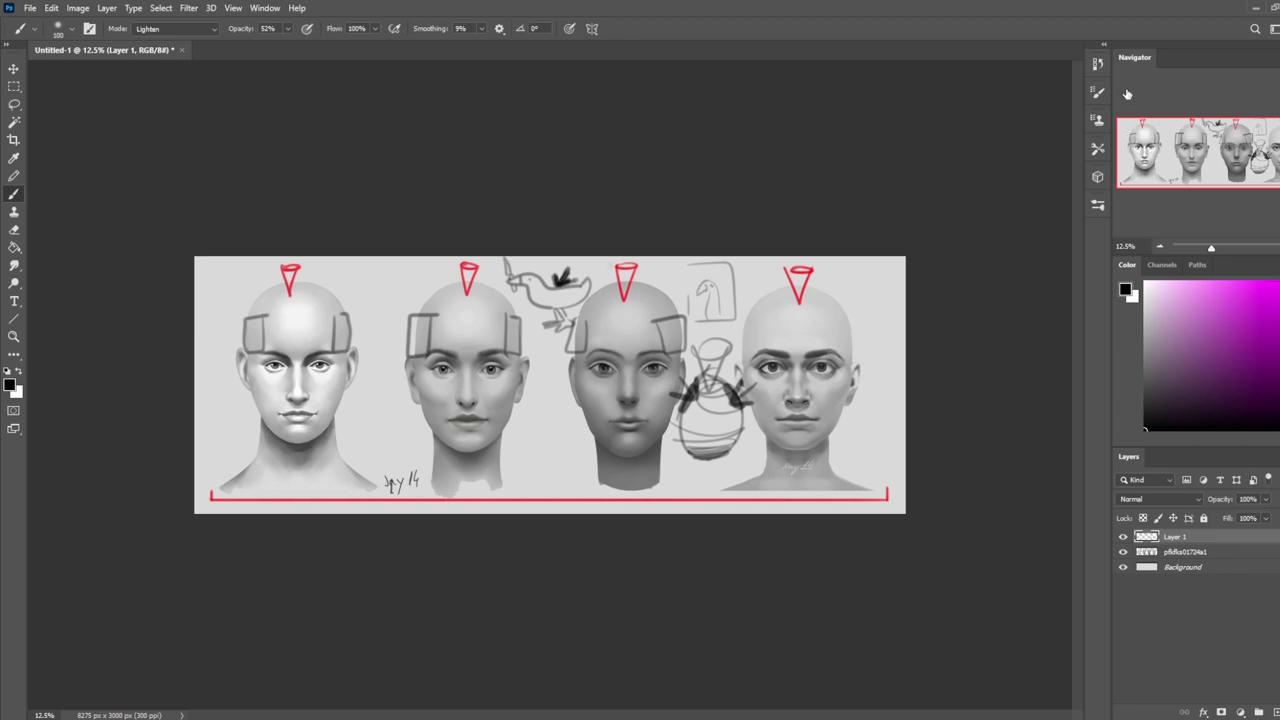
{"action": "left_click", "coordinate": [1098, 64]}
Step: Step back through the History states to remove the bird, jug and arrow sketch strokes
{"action": "scroll", "coordinate": [1080, 500], "scroll_direction": "up", "scroll_amount": 5}
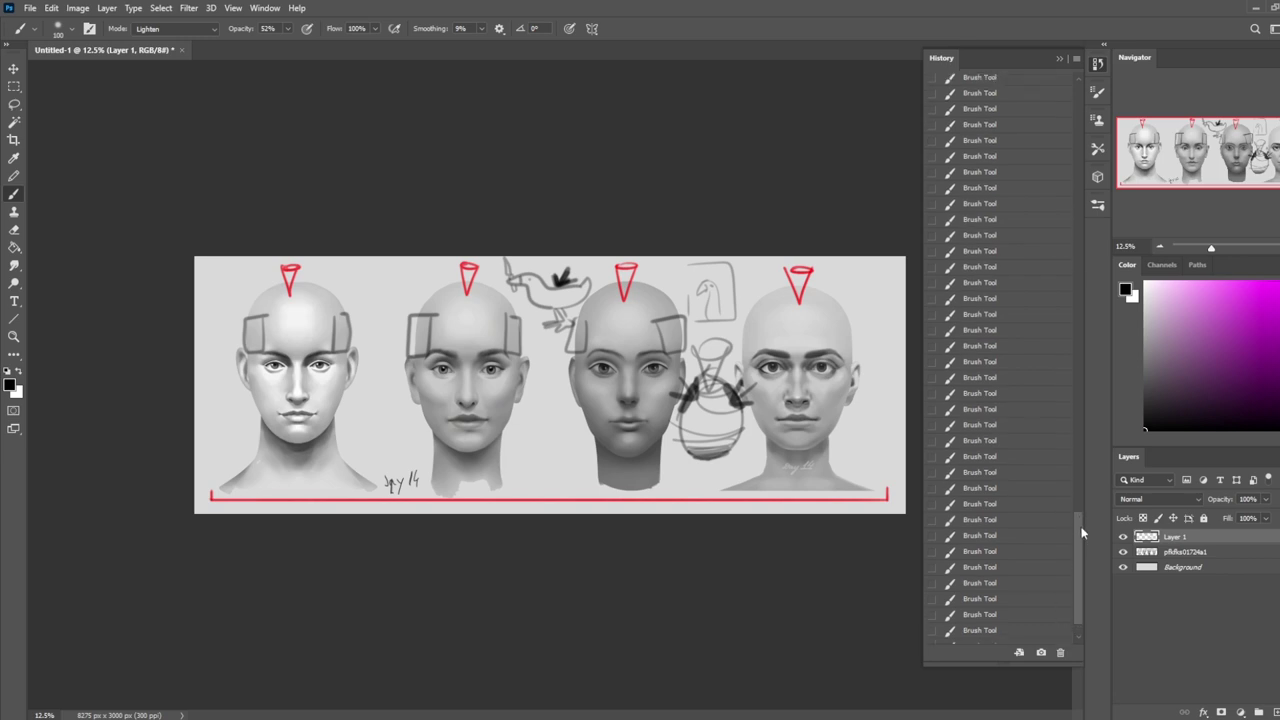
{"action": "left_click", "coordinate": [998, 455]}
{"action": "left_click", "coordinate": [1006, 358]}
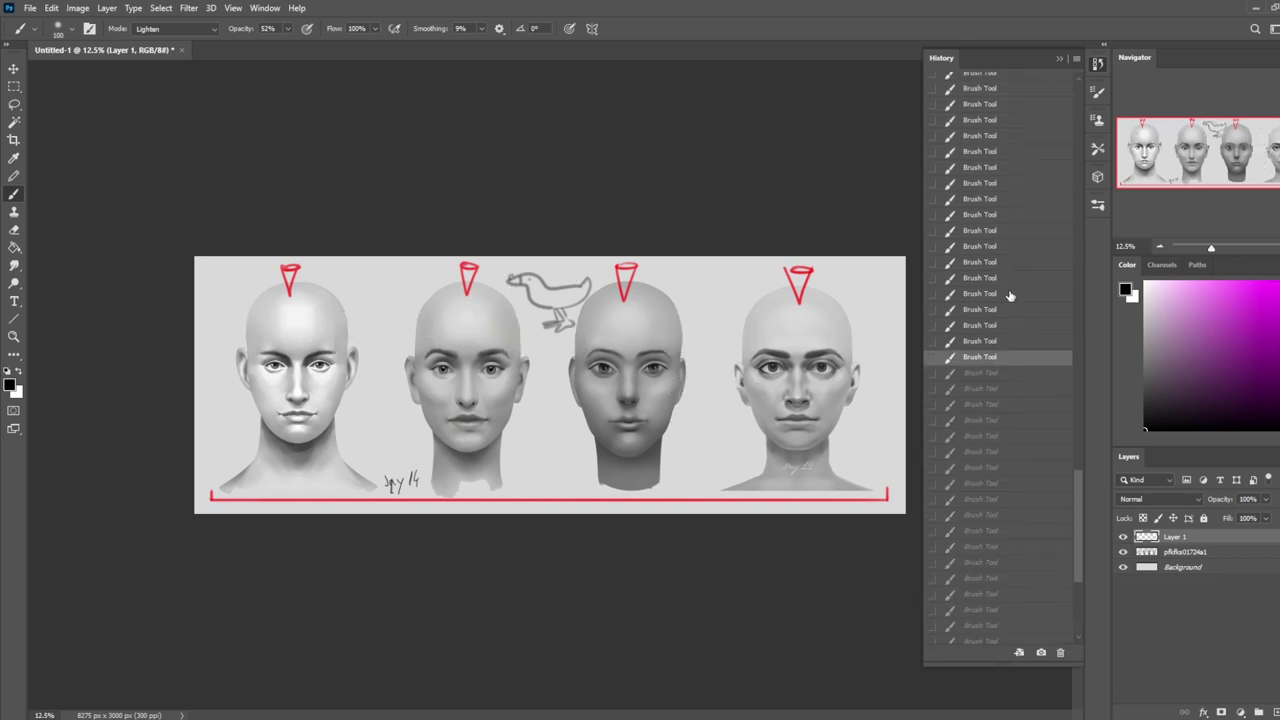
{"action": "left_click", "coordinate": [1008, 295]}
{"action": "left_click", "coordinate": [990, 278]}
{"action": "left_click", "coordinate": [992, 262]}
{"action": "left_click", "coordinate": [993, 246]}
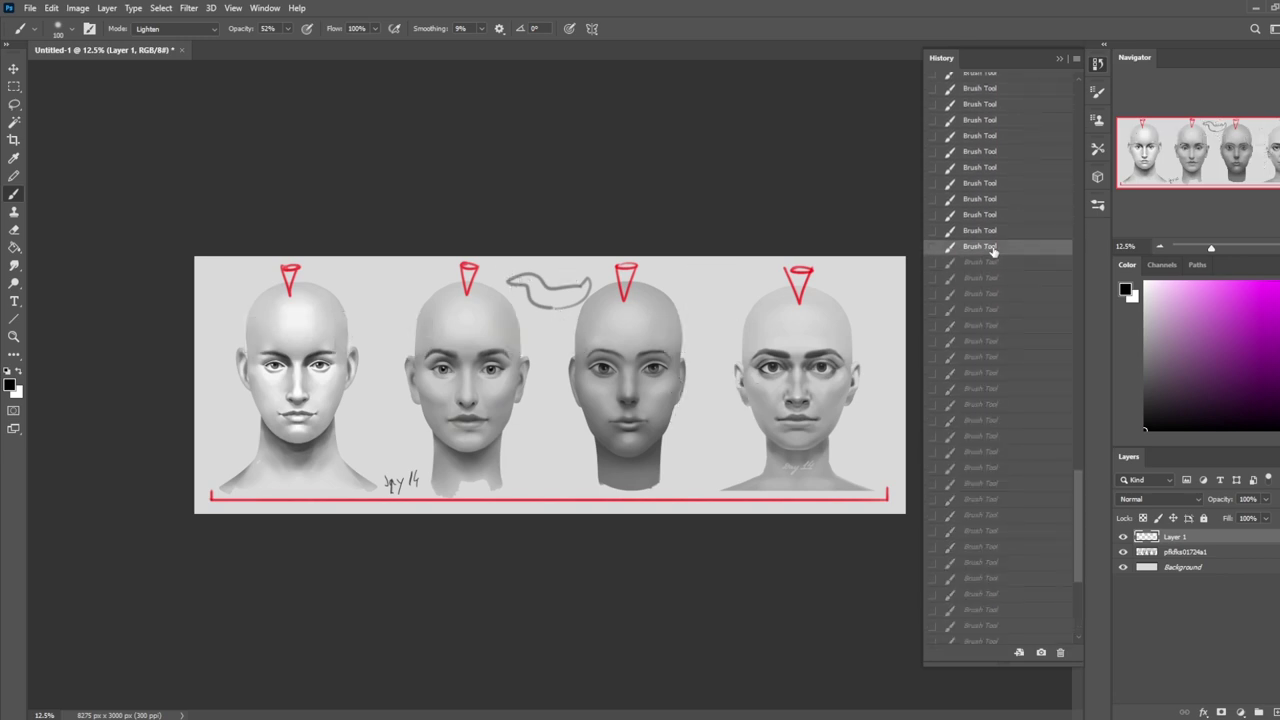
{"action": "left_click", "coordinate": [997, 231]}
{"action": "left_click", "coordinate": [998, 214]}
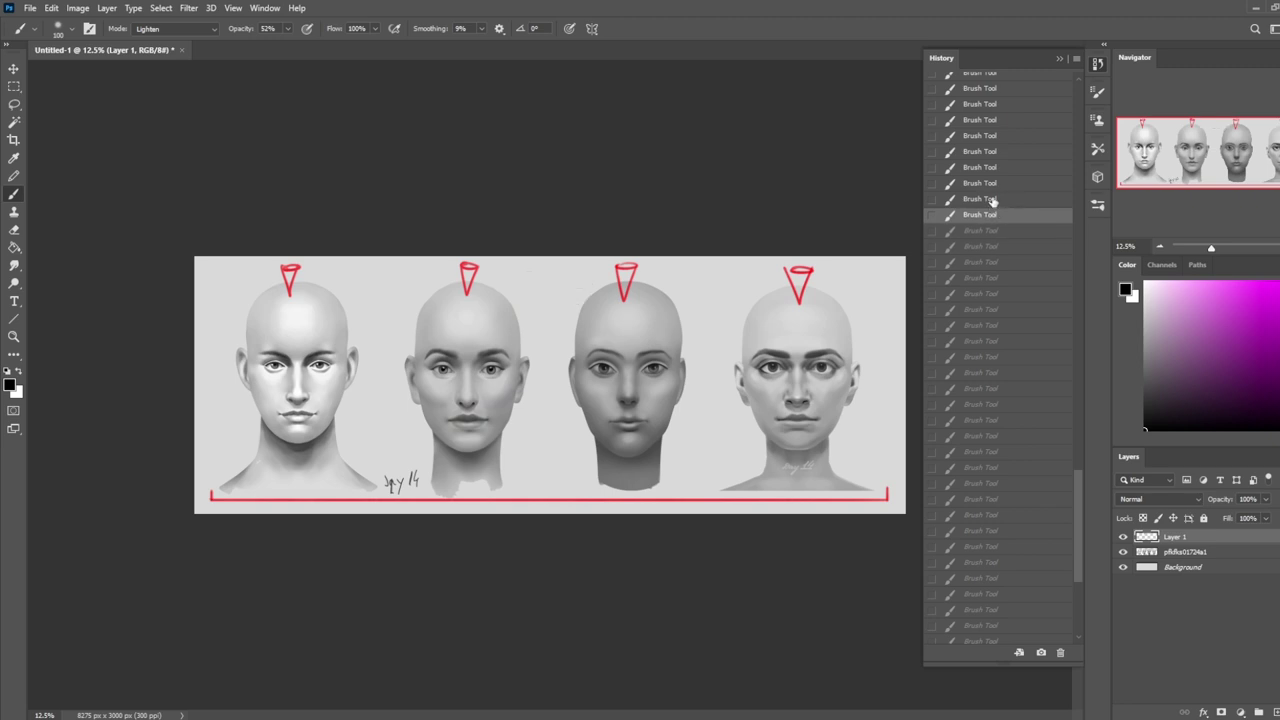
Step: Compare with one later state, settle on the earlier one, and reselect the pfkfks01724a1 layer
{"action": "left_click", "coordinate": [1000, 233]}
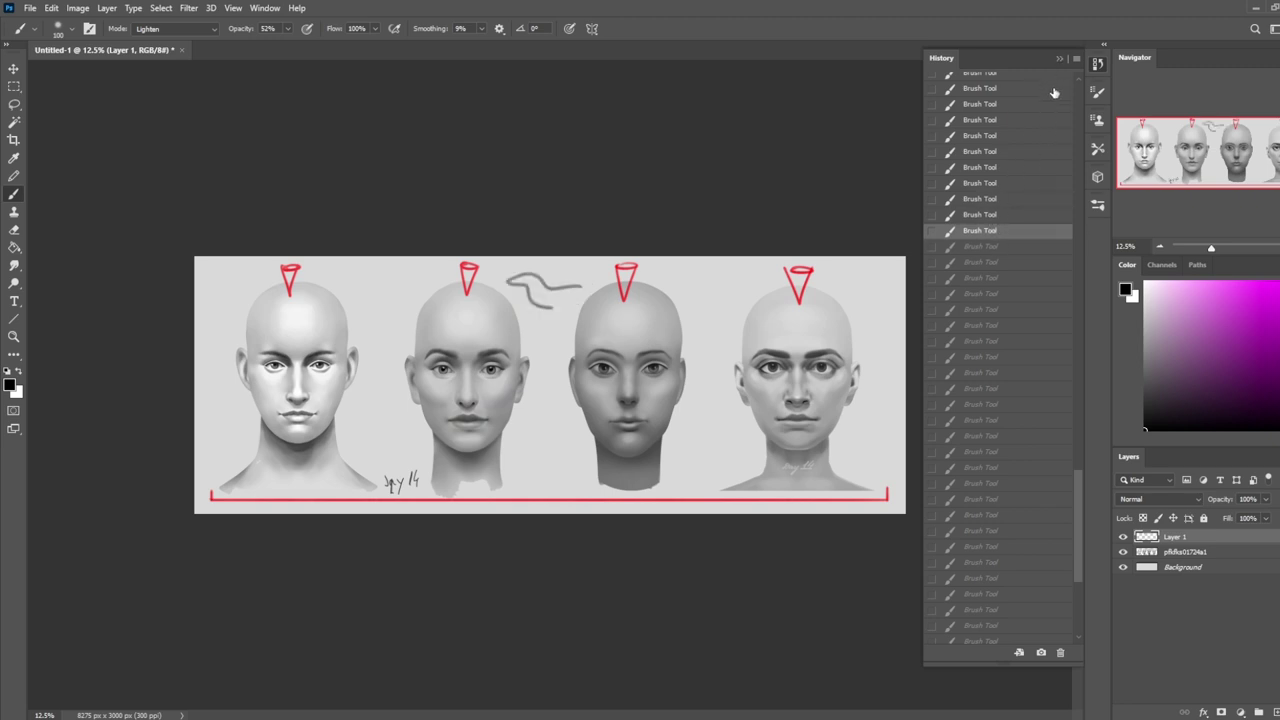
{"action": "left_click", "coordinate": [1004, 214]}
{"action": "left_click", "coordinate": [1060, 59]}
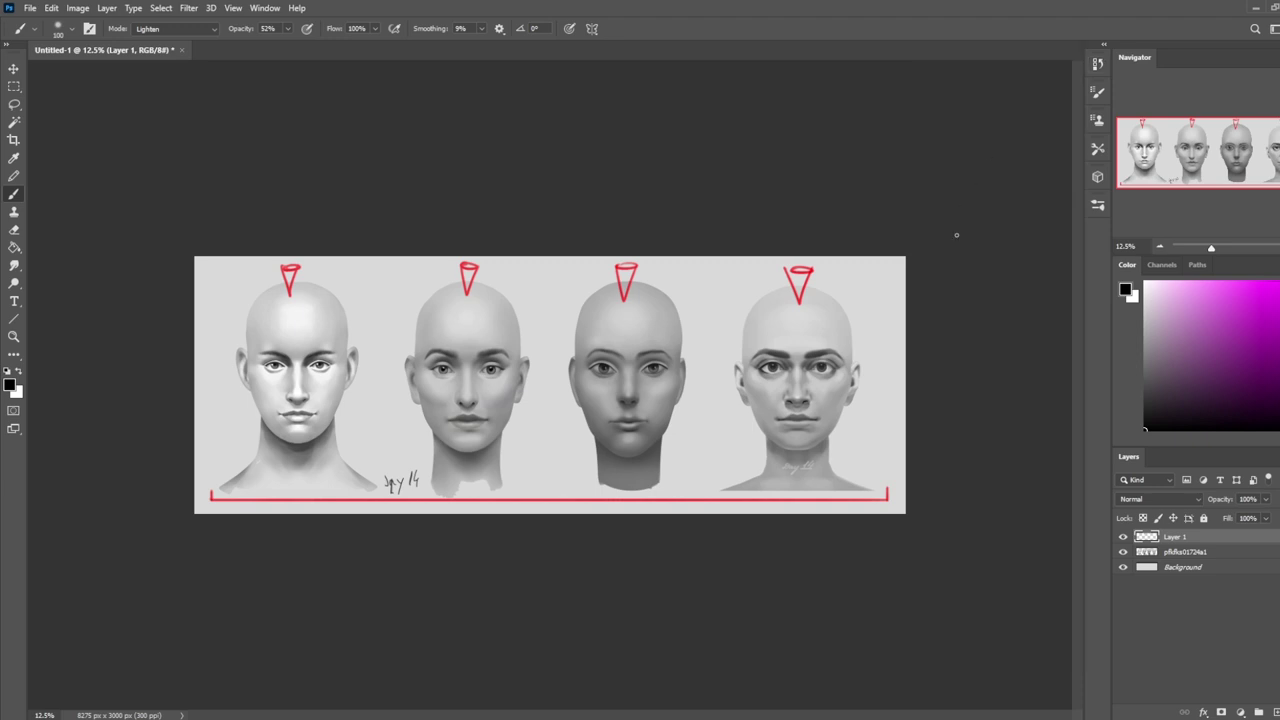
{"action": "left_click", "coordinate": [1192, 552]}
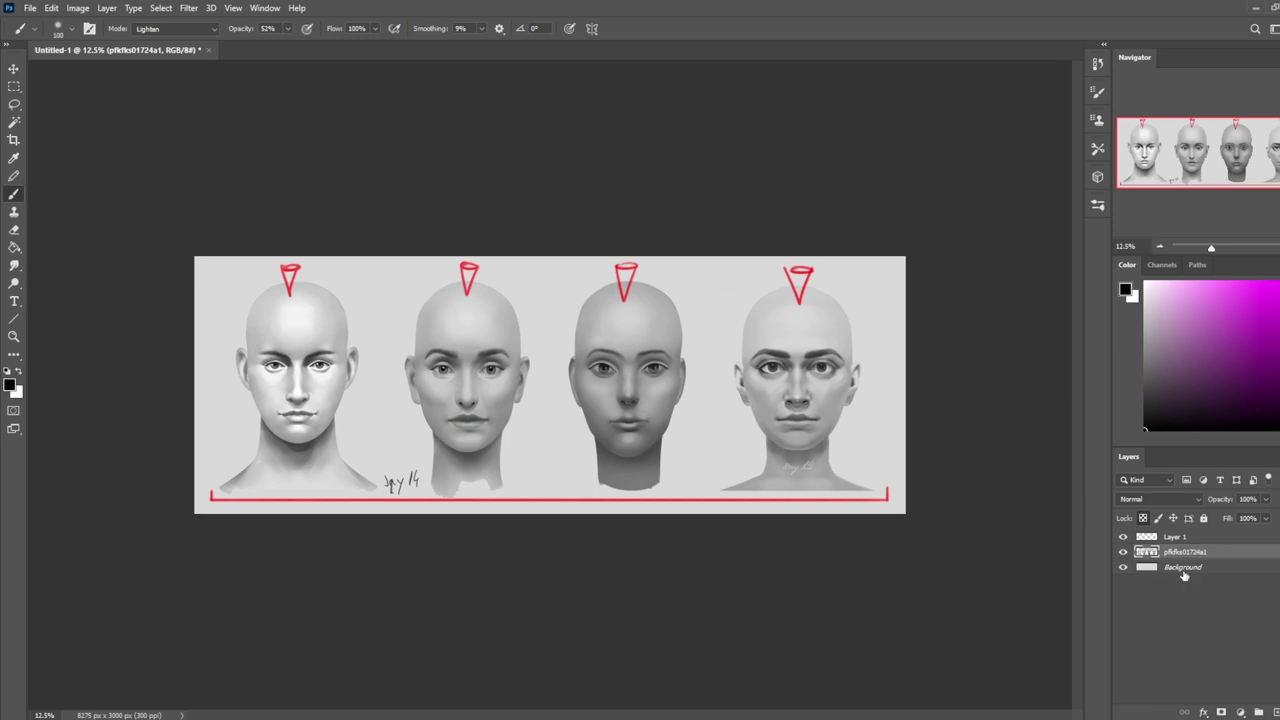
{"action": "left_click", "coordinate": [1180, 537]}
{"action": "mouse_move", "coordinate": [735, 262]}
{"action": "left_mouse_down"}
{"action": "mouse_move", "coordinate": [716, 346]}
{"action": "mouse_move", "coordinate": [714, 268]}
{"action": "mouse_move", "coordinate": [733, 296]}
{"action": "mouse_move", "coordinate": [772, 297]}
{"action": "mouse_move", "coordinate": [663, 302]}
{"action": "mouse_move", "coordinate": [699, 306]}
{"action": "left_mouse_up"}
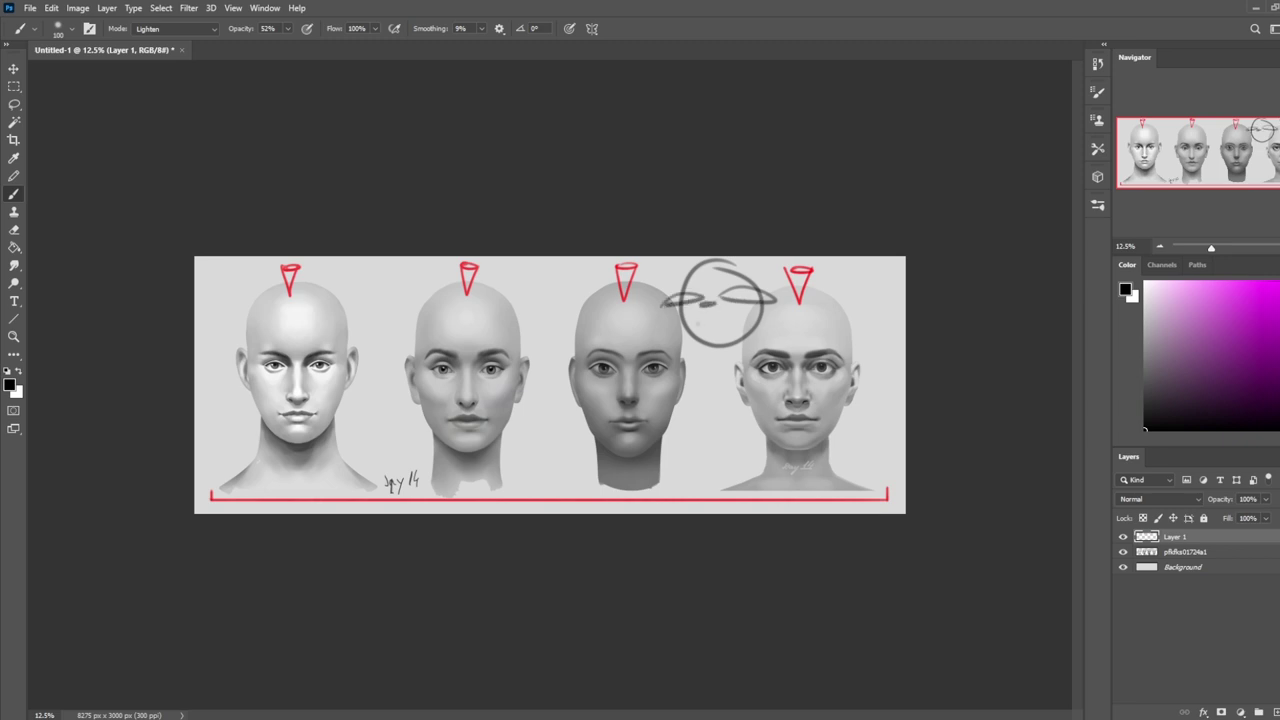
{"action": "mouse_move", "coordinate": [776, 312]}
{"action": "left_mouse_down"}
{"action": "mouse_move", "coordinate": [664, 330]}
{"action": "mouse_move", "coordinate": [660, 316]}
{"action": "left_mouse_up"}
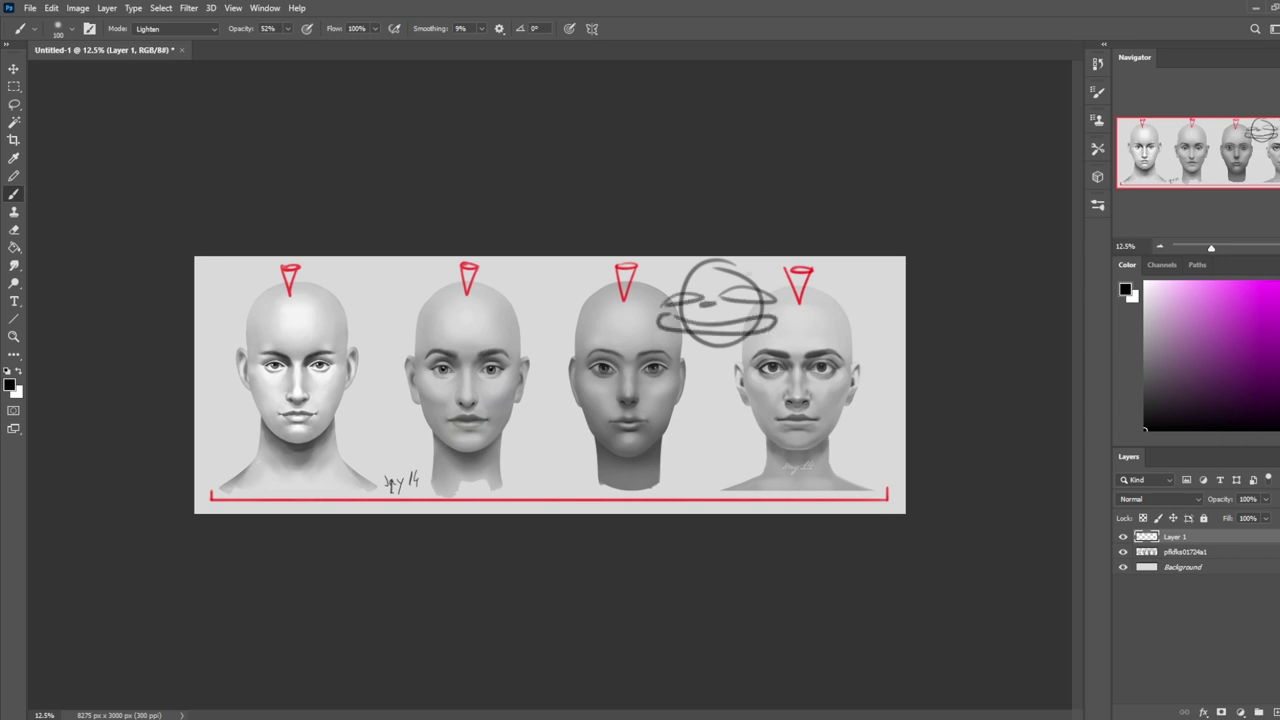
{"action": "mouse_move", "coordinate": [756, 265]}
{"action": "left_mouse_down"}
{"action": "mouse_move", "coordinate": [744, 282]}
{"action": "mouse_move", "coordinate": [760, 266]}
{"action": "left_mouse_up"}
{"action": "left_click_drag", "start_coordinate": [426, 344], "coordinate": [504, 380]}
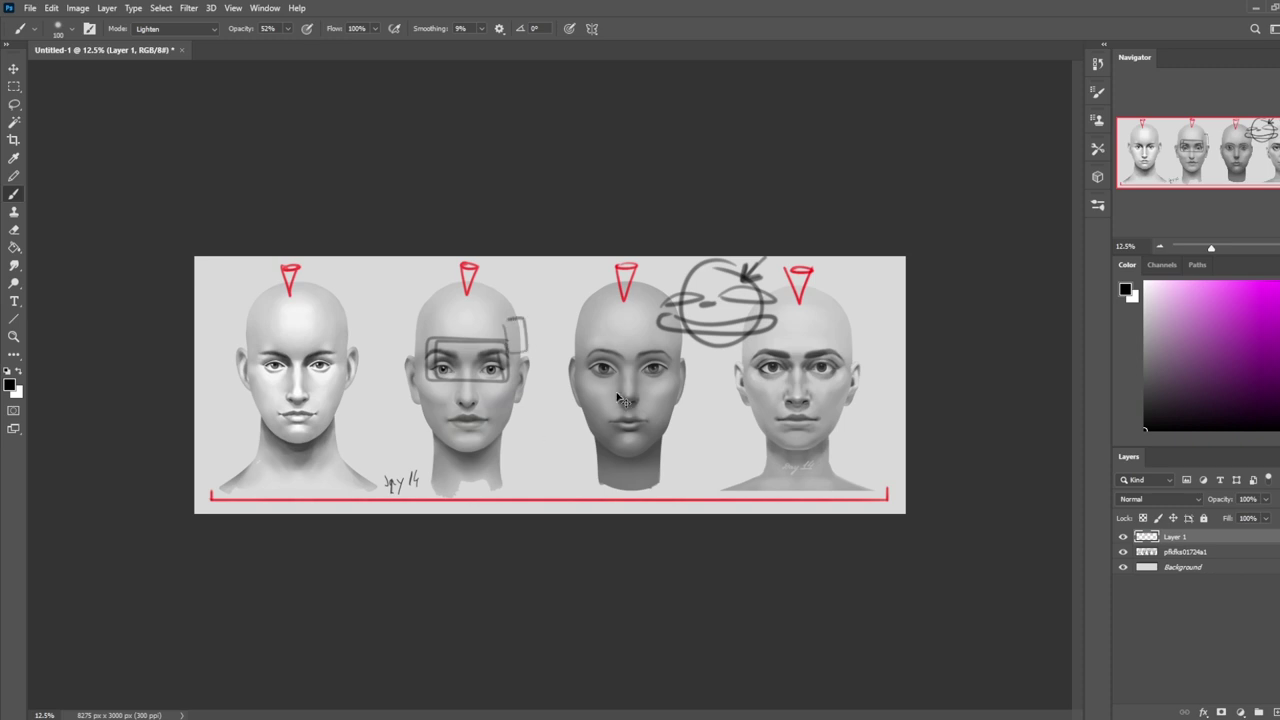
{"action": "key", "text": "ctrl+z"}
{"action": "key", "text": "ctrl+z"}
{"action": "key", "text": "ctrl+z"}
{"action": "key", "text": "ctrl+z"}
{"action": "key", "text": "ctrl+z"}
{"action": "key", "text": "ctrl+z"}
{"action": "key", "text": "ctrl+z"}
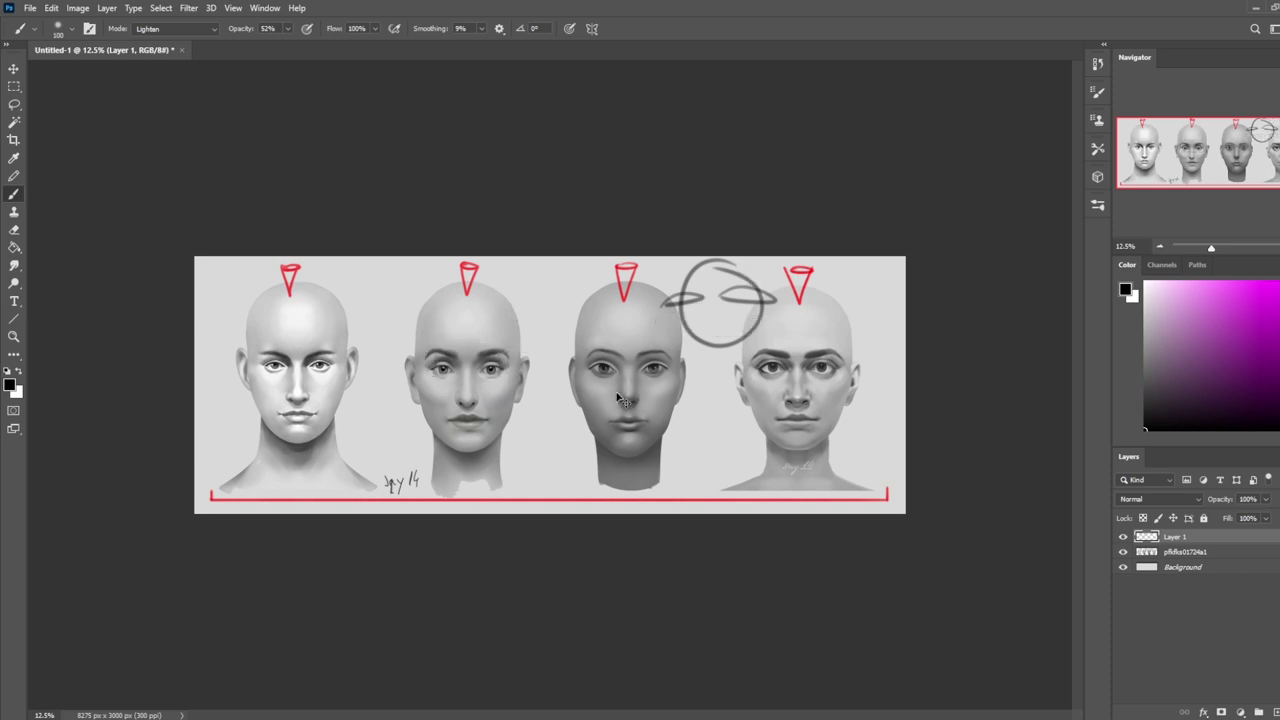
{"action": "key", "text": "ctrl+z"}
{"action": "key", "text": "ctrl+z"}
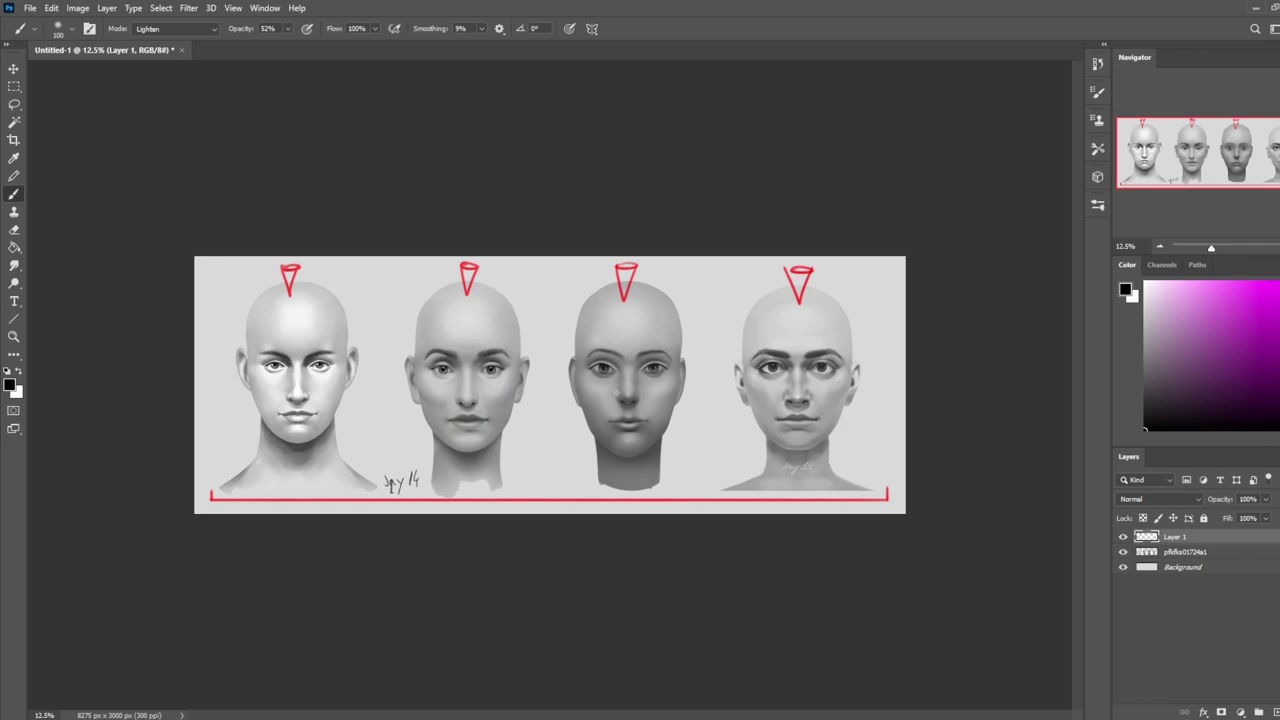
{"action": "left_click", "coordinate": [1216, 553]}
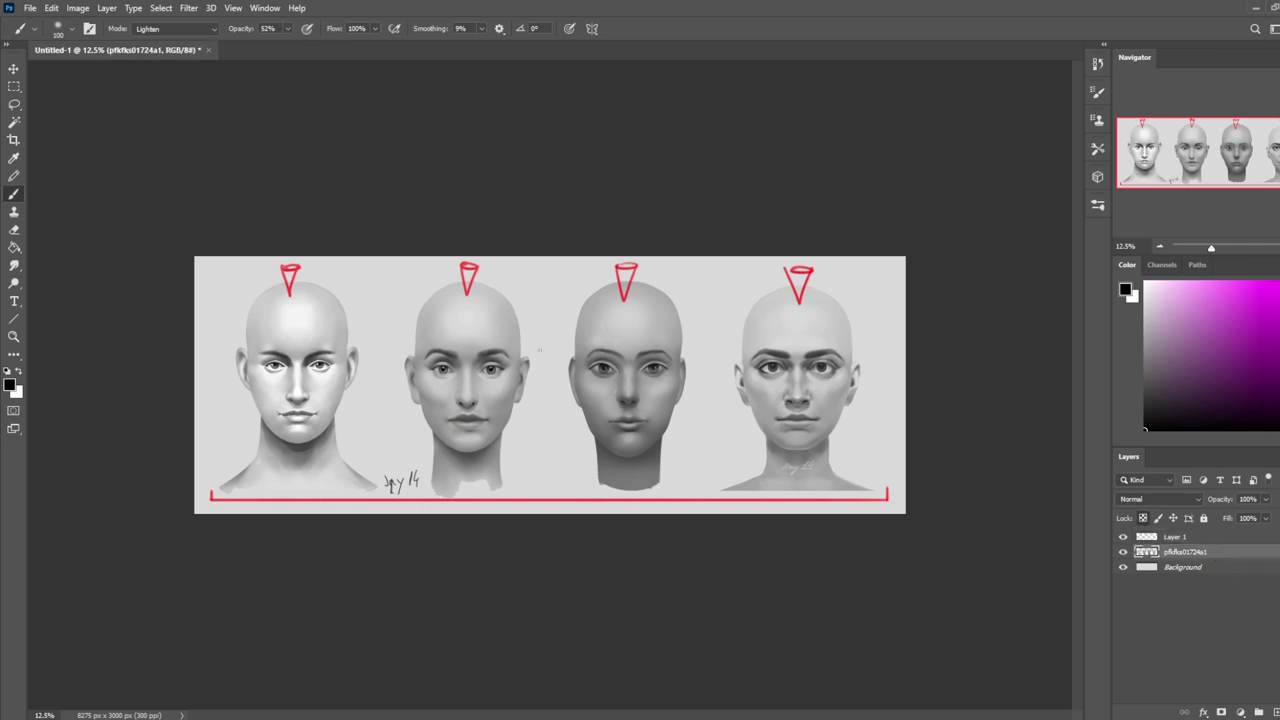
Step: Preview the image before the guide strokes in History, then return to the latest state
{"action": "left_click", "coordinate": [1097, 63]}
{"action": "mouse_move", "coordinate": [1074, 557]}
{"action": "left_mouse_down"}
{"action": "mouse_move", "coordinate": [1079, 250]}
{"action": "mouse_move", "coordinate": [1077, 560]}
{"action": "left_mouse_up"}
{"action": "left_click", "coordinate": [1060, 260]}
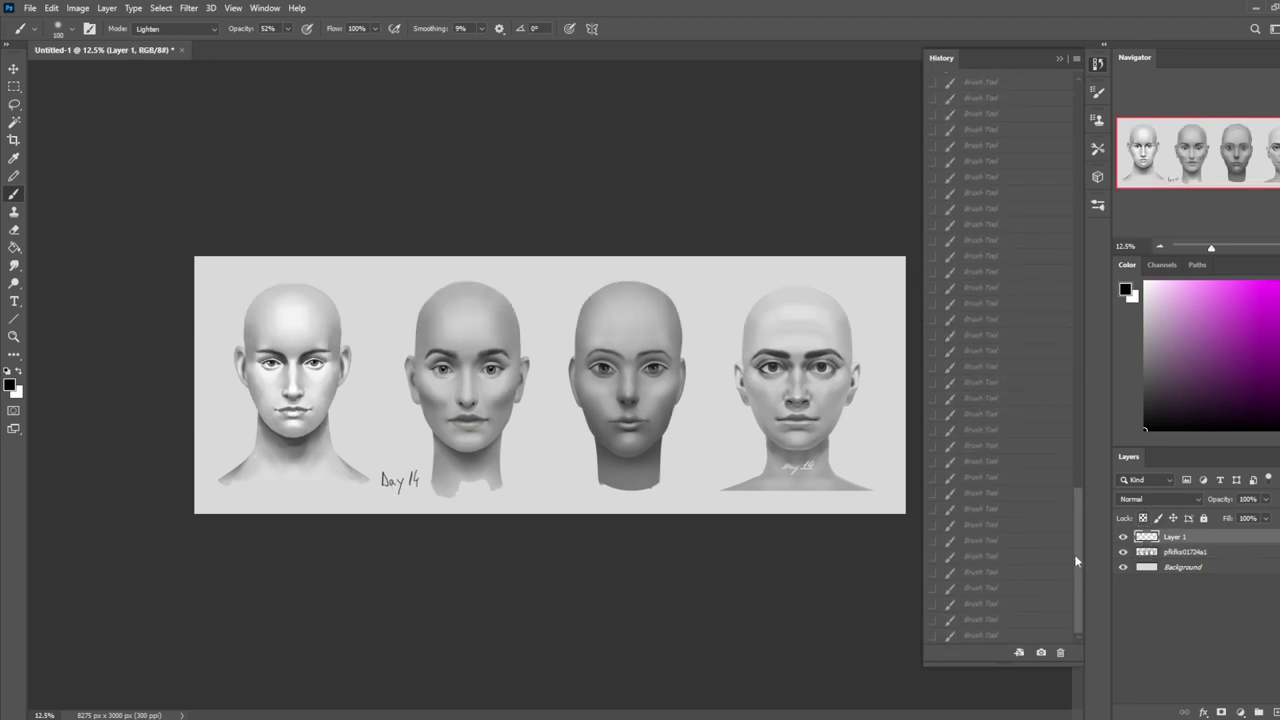
{"action": "left_click", "coordinate": [985, 636]}
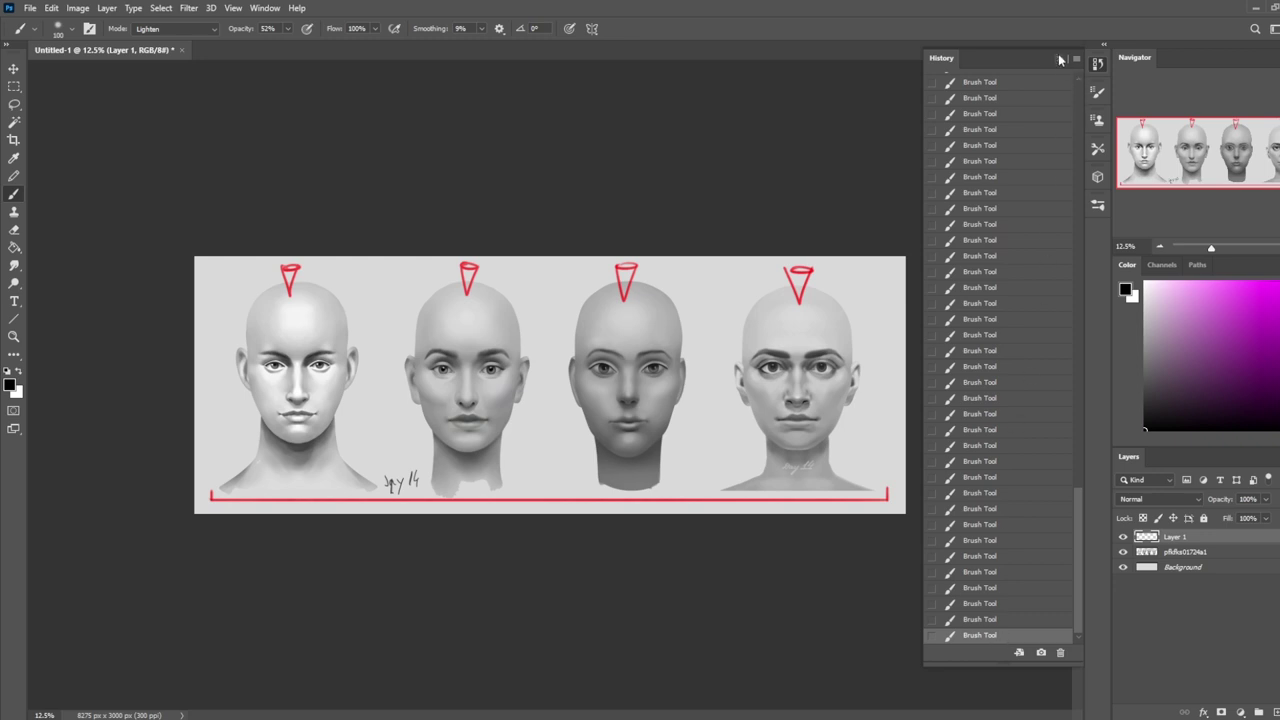
{"action": "left_click", "coordinate": [1060, 60]}
Step: Hide Layer 1's red guide markings and make the pfkfks01724a1 painting layer active
{"action": "left_click", "coordinate": [1192, 555]}
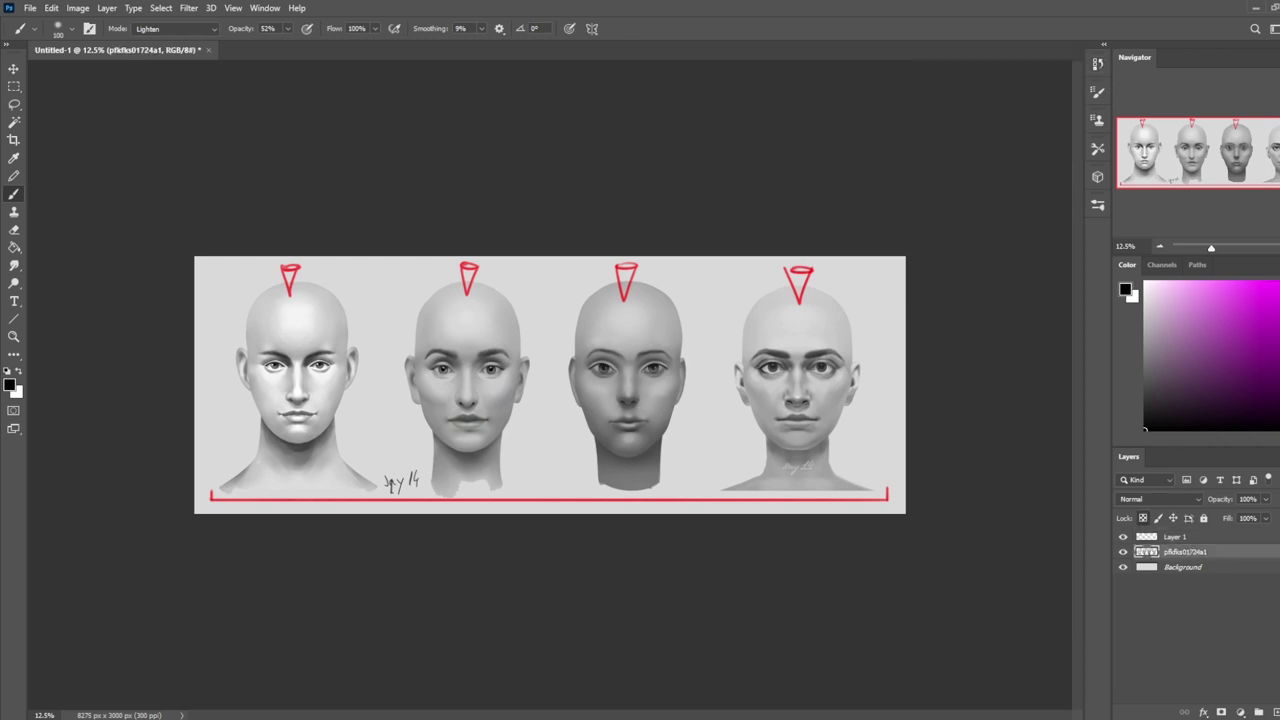
{"action": "left_click", "coordinate": [1122, 537]}
{"action": "left_click", "coordinate": [1174, 538]}
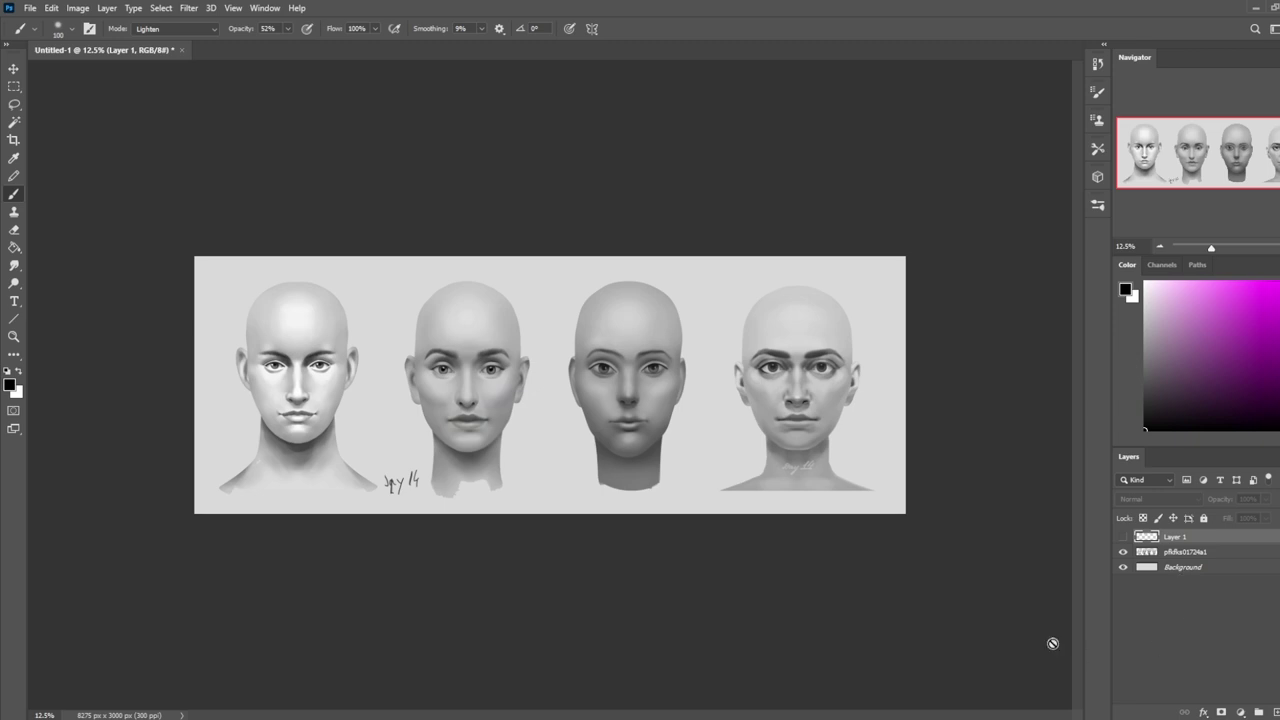
{"action": "left_click", "coordinate": [1212, 556]}
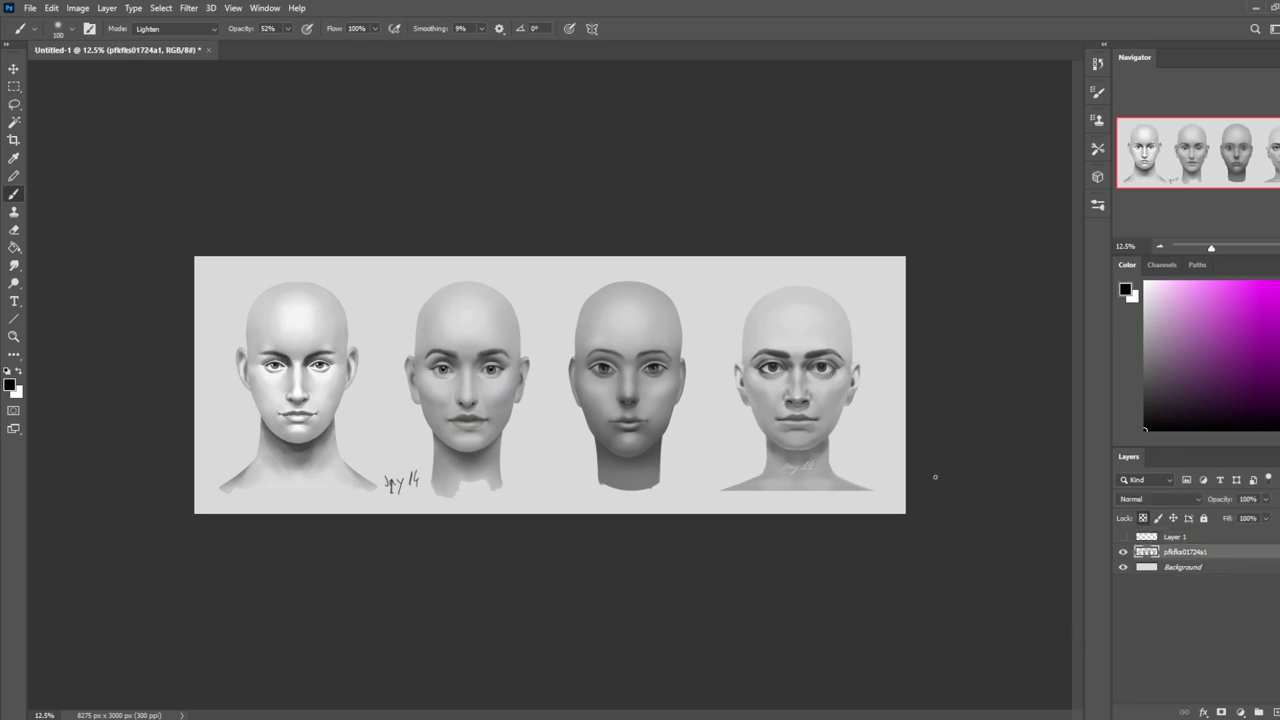
{"action": "right_click", "coordinate": [535, 300]}
{"action": "left_click", "coordinate": [594, 149]}
{"action": "left_click", "coordinate": [207, 29]}
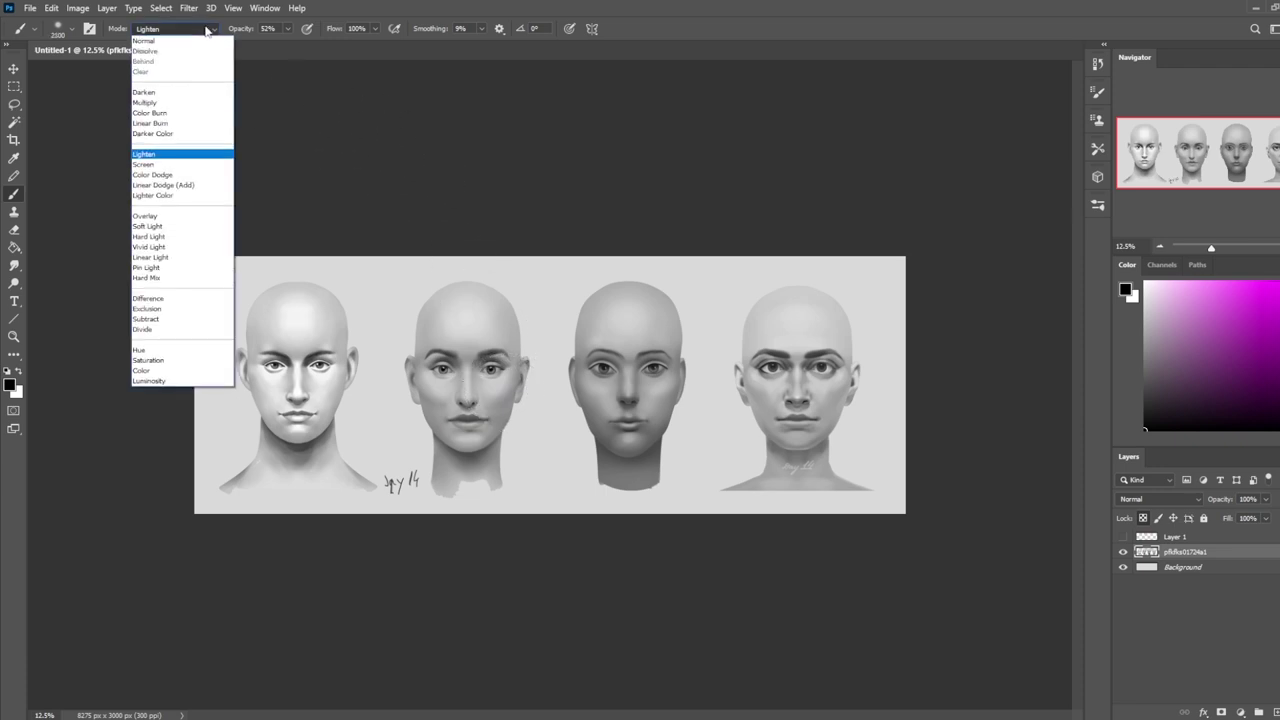
Step: Set the brush to Darken, 21% opacity and size 300, sampling greys from the second face
{"action": "left_click", "coordinate": [181, 94]}
{"action": "left_click", "coordinate": [476, 452], "text": "alt"}
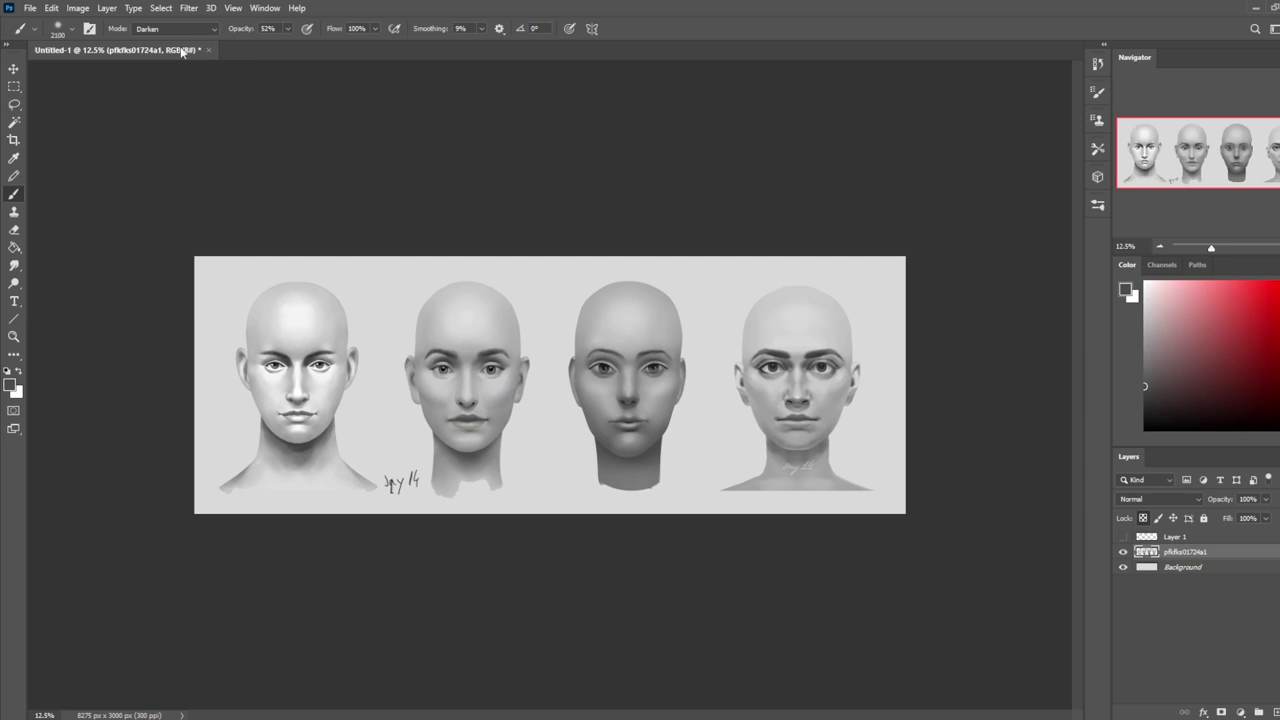
{"action": "left_click", "coordinate": [288, 28]}
{"action": "left_click_drag", "start_coordinate": [288, 47], "coordinate": [264, 47]}
{"action": "key", "text": "bracketleft"}
{"action": "key", "text": "bracketleft"}
{"action": "key", "text": "bracketleft"}
{"action": "key", "text": "bracketleft"}
{"action": "key", "text": "bracketleft"}
{"action": "key", "text": "bracketleft"}
{"action": "key", "text": "bracketleft"}
{"action": "key", "text": "bracketleft"}
{"action": "key", "text": "bracketleft"}
{"action": "key", "text": "bracketleft"}
{"action": "key", "text": "bracketleft"}
{"action": "key", "text": "bracketleft"}
{"action": "key", "text": "bracketleft"}
{"action": "key", "text": "bracketleft"}
{"action": "key", "text": "bracketleft"}
{"action": "key", "text": "bracketleft"}
{"action": "key", "text": "bracketleft"}
{"action": "key", "text": "bracketleft"}
{"action": "left_click", "coordinate": [490, 434], "text": "alt"}
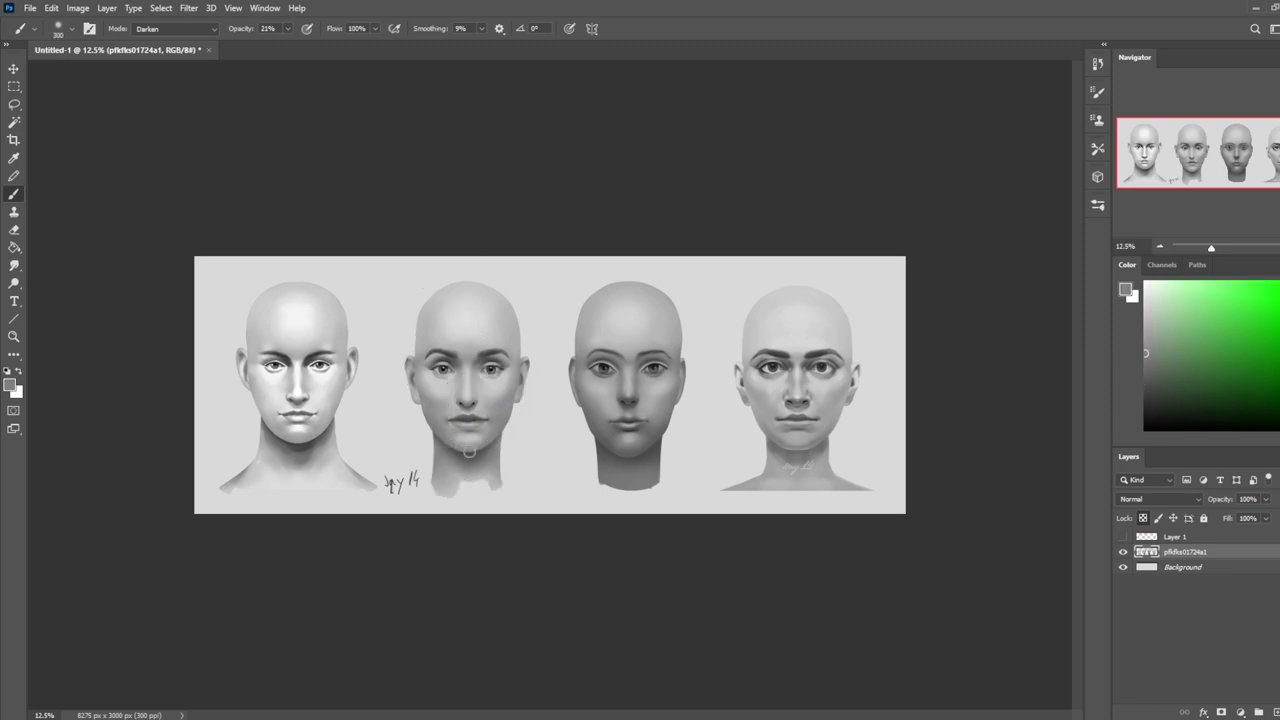
{"action": "key", "text": "alt"}
{"action": "left_click", "coordinate": [497, 428], "text": "alt"}
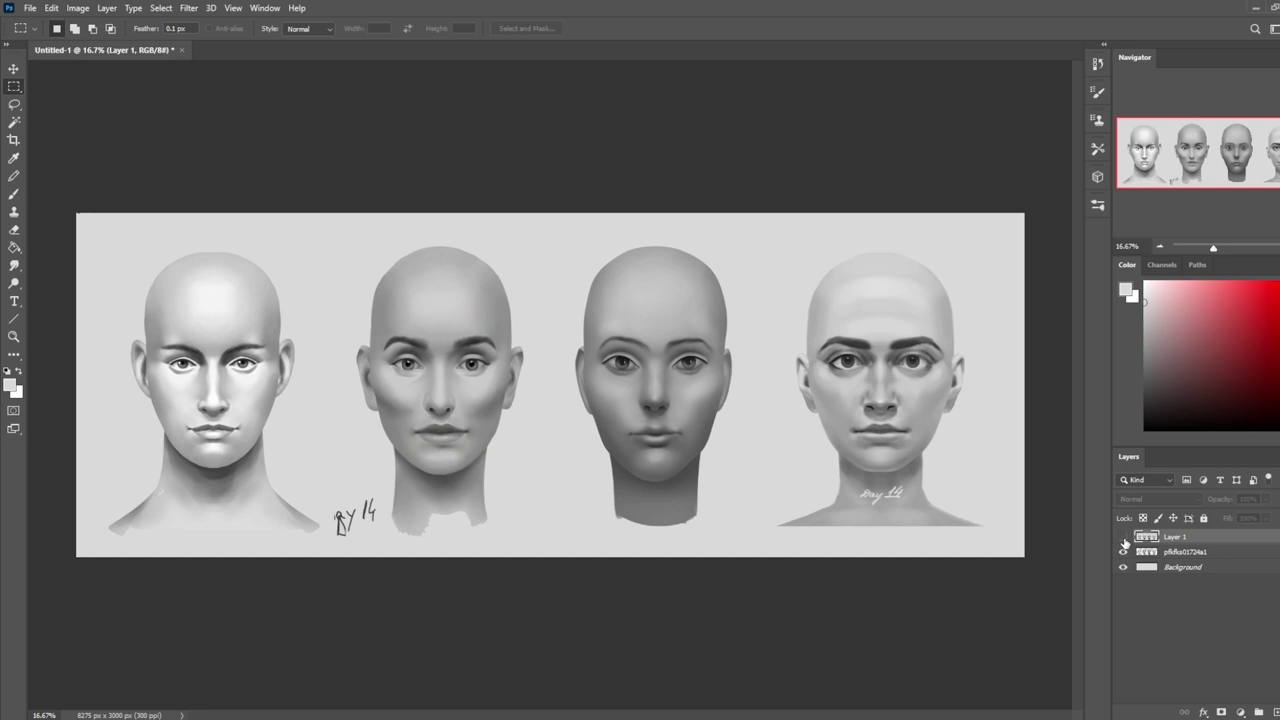
{"action": "left_click", "coordinate": [1123, 537]}
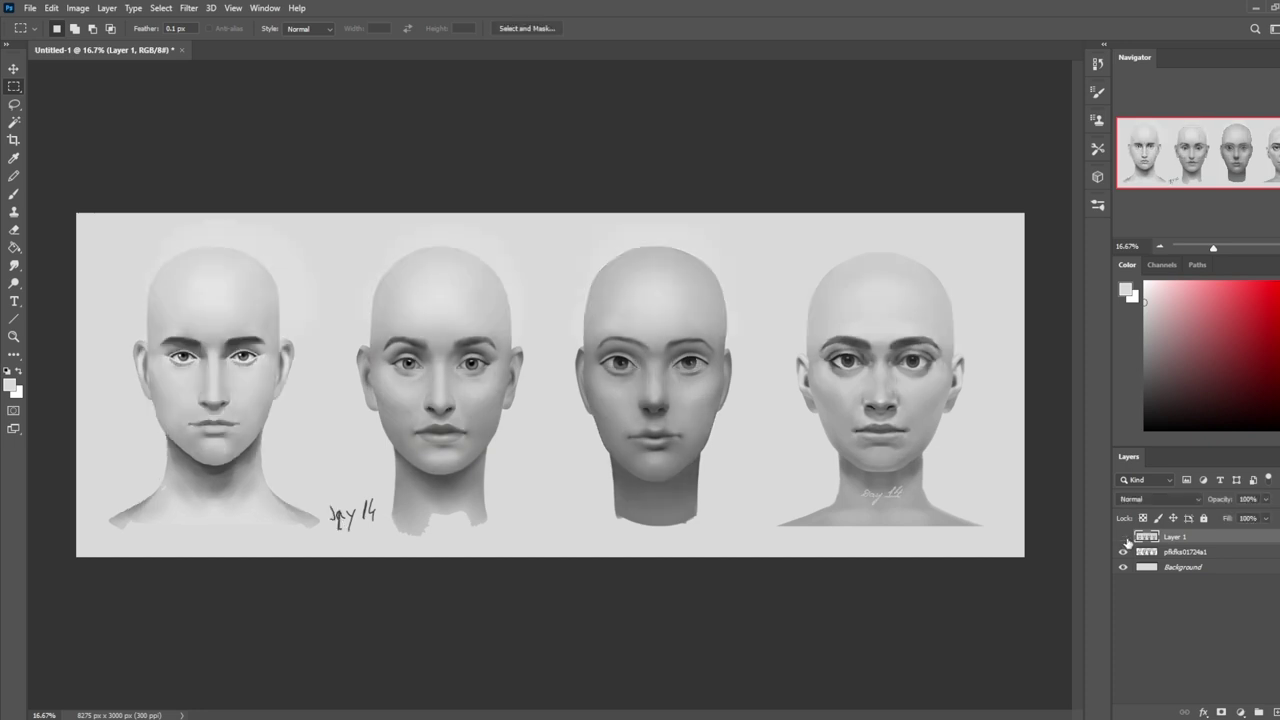
{"action": "left_click", "coordinate": [1124, 538]}
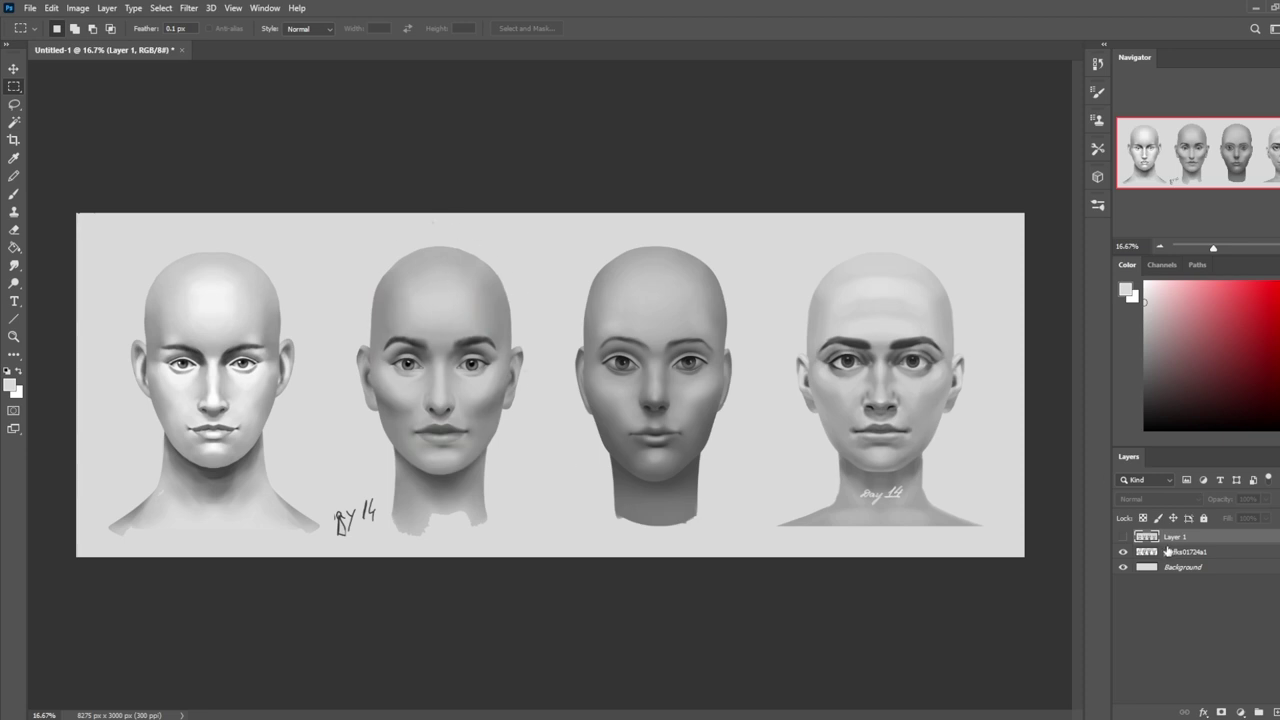
{"action": "left_click", "coordinate": [1122, 537]}
{"action": "left_click", "coordinate": [1122, 538]}
{"action": "left_click", "coordinate": [1122, 538]}
{"action": "left_click", "coordinate": [1122, 538]}
{"action": "left_click", "coordinate": [1122, 538]}
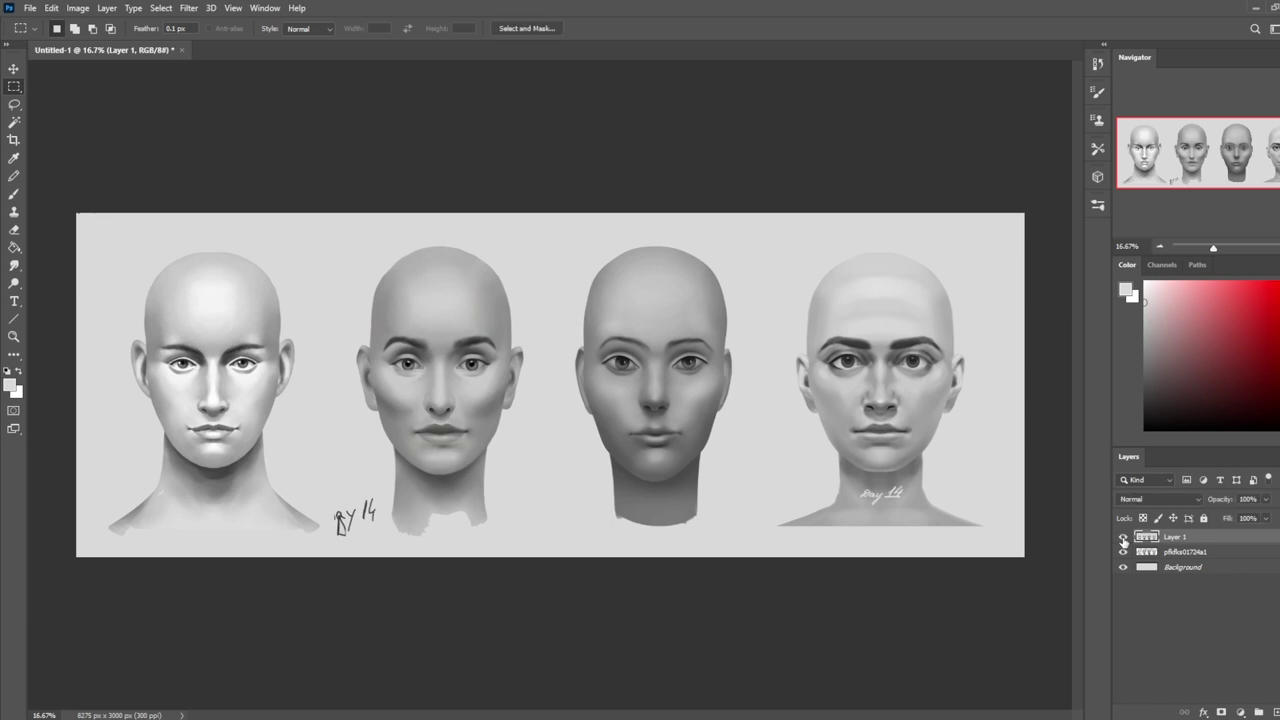
{"action": "left_click", "coordinate": [1122, 538]}
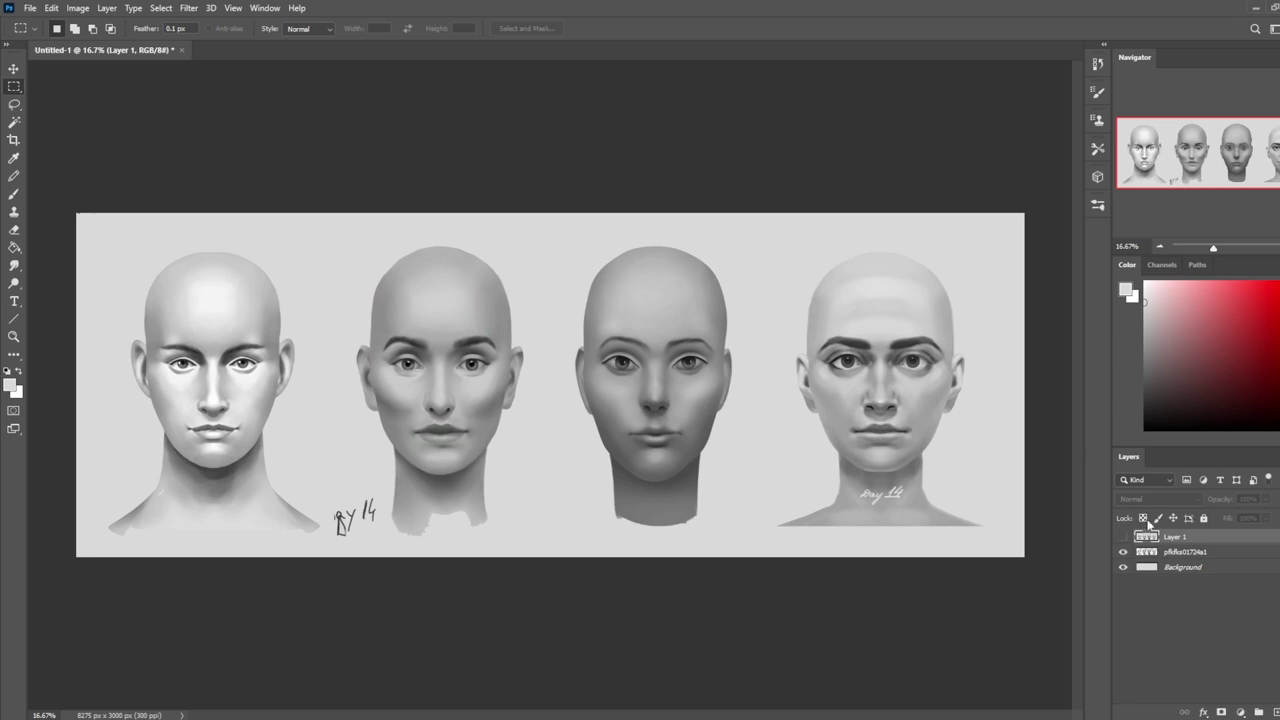
{"action": "left_click", "coordinate": [1123, 537]}
{"action": "left_click", "coordinate": [1123, 537]}
{"action": "left_click", "coordinate": [1123, 537]}
{"action": "left_click", "coordinate": [1128, 541]}
{"action": "left_click", "coordinate": [1128, 541]}
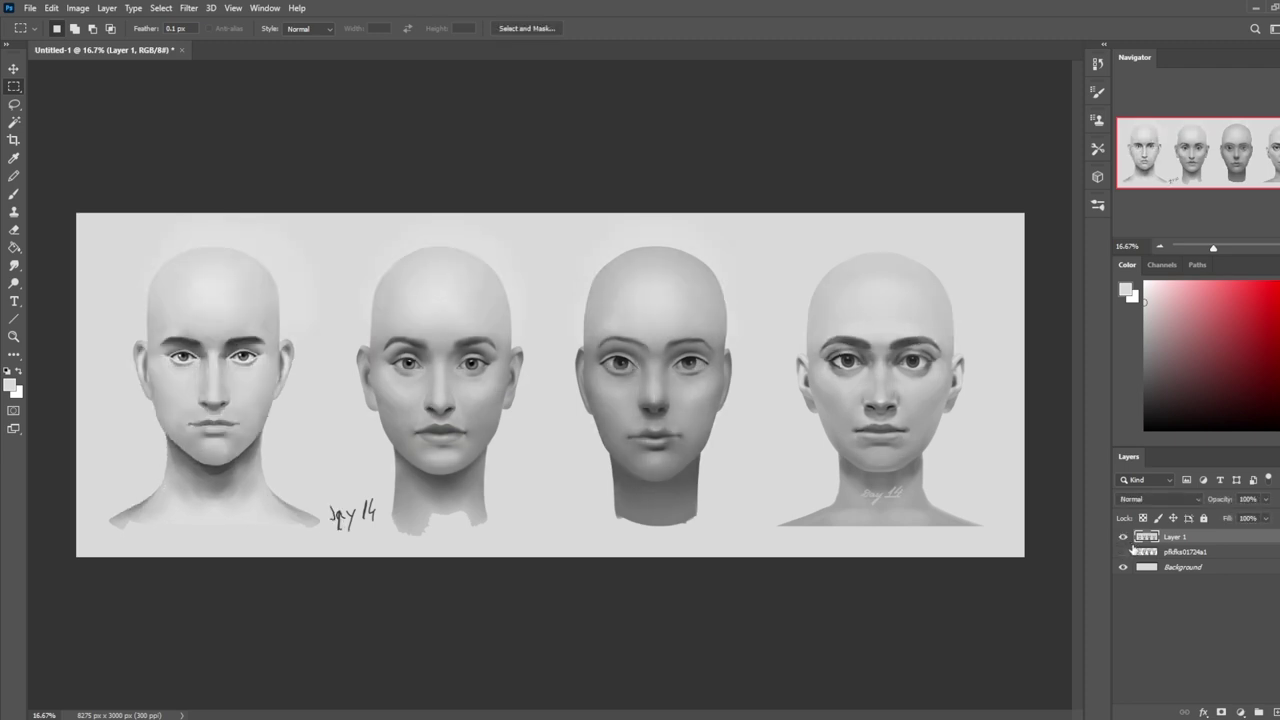
{"action": "left_click", "coordinate": [1123, 539]}
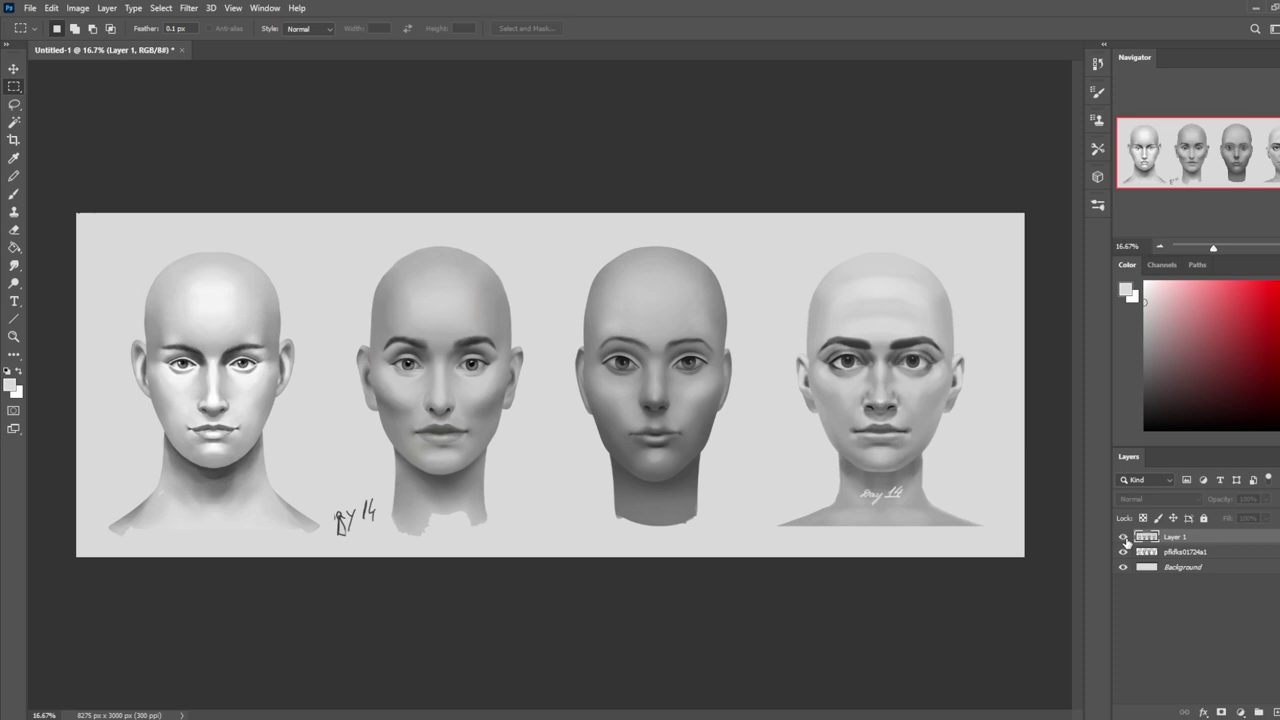
{"action": "left_click", "coordinate": [1123, 538]}
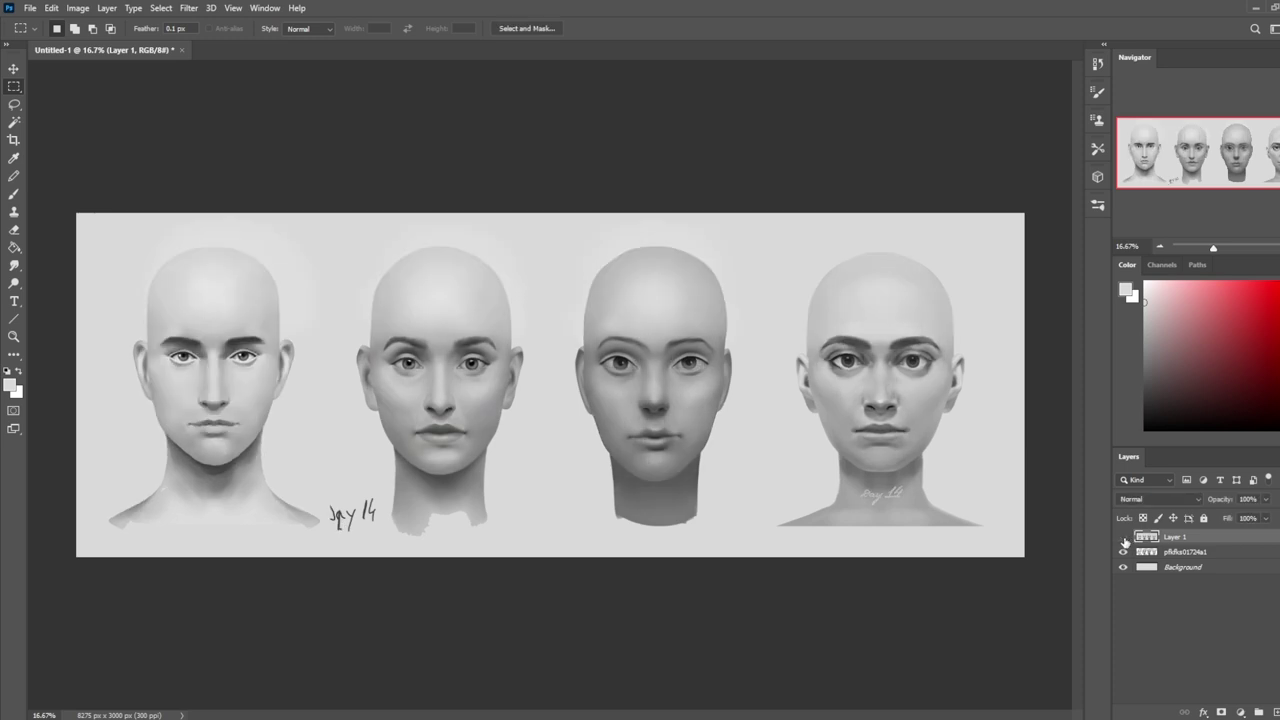
{"action": "left_click", "coordinate": [1124, 539]}
{"action": "left_click", "coordinate": [1124, 539]}
{"action": "left_click", "coordinate": [1123, 539]}
{"action": "left_click", "coordinate": [1123, 539]}
{"action": "left_click", "coordinate": [1123, 539]}
{"action": "left_click", "coordinate": [1123, 539]}
{"action": "left_click", "coordinate": [1123, 540]}
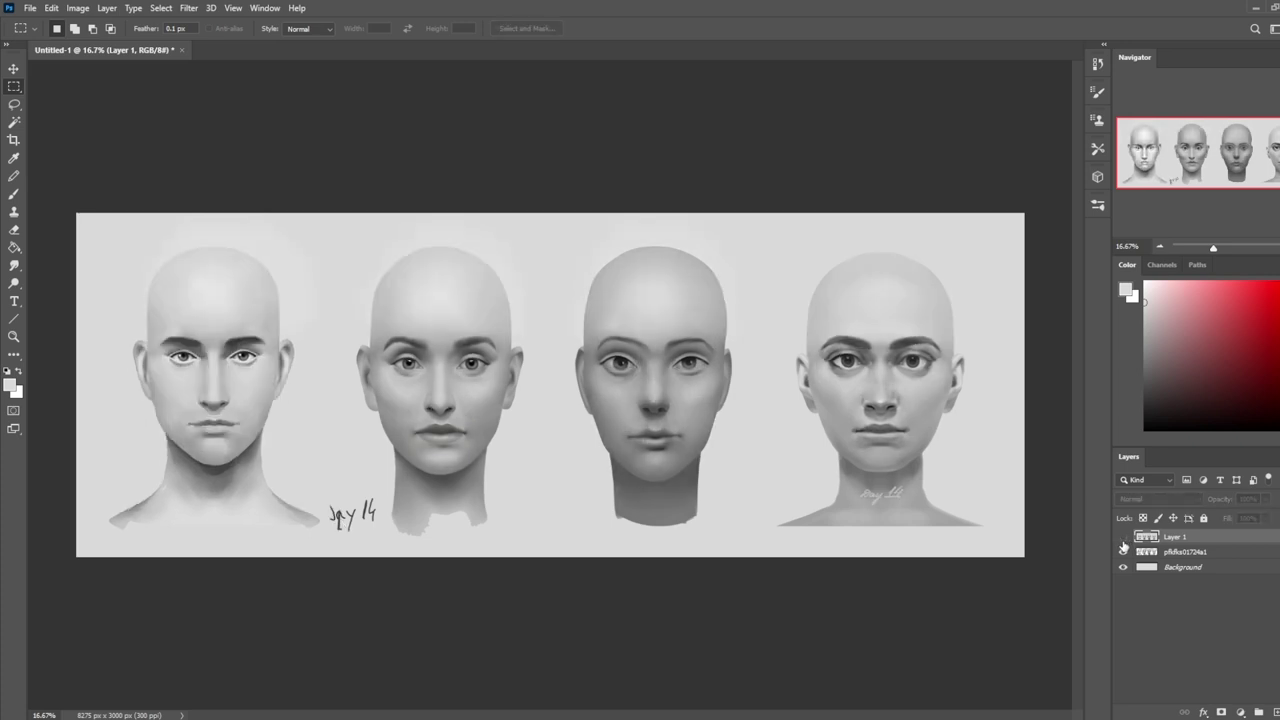
{"action": "left_click", "coordinate": [1123, 547]}
{"action": "left_click", "coordinate": [1123, 547]}
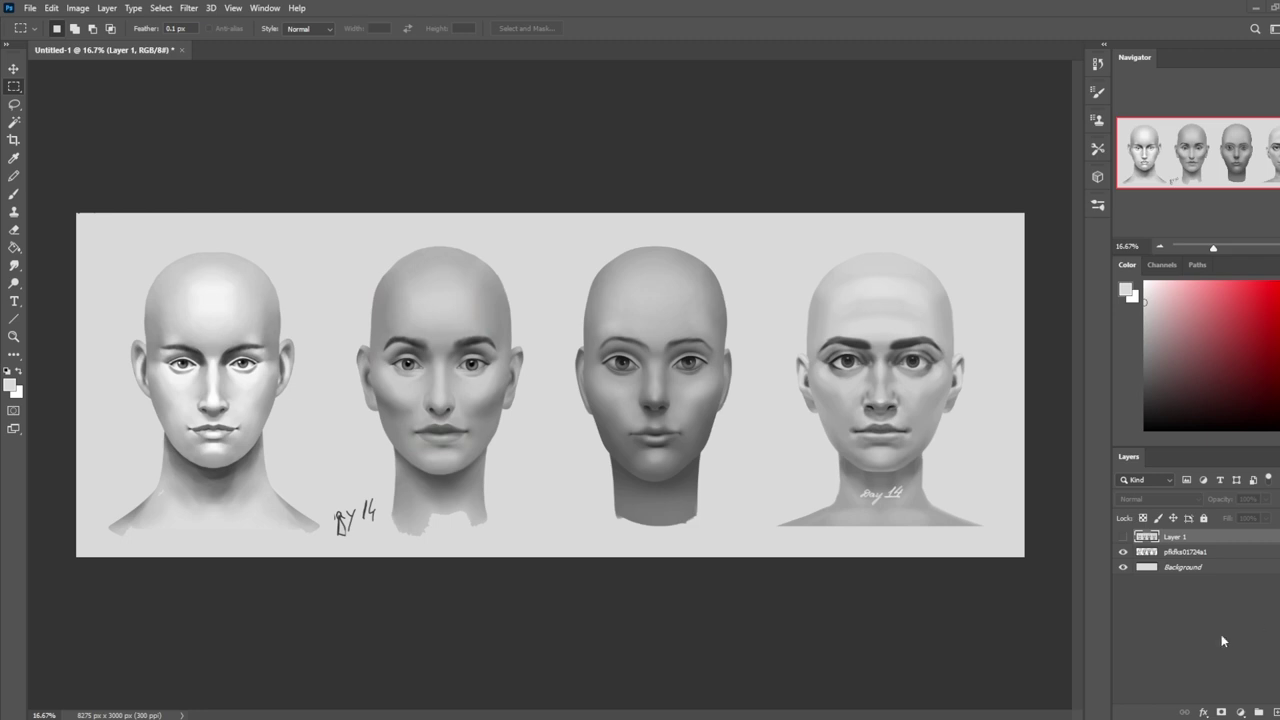
{"action": "left_click", "coordinate": [1122, 538]}
{"action": "left_click", "coordinate": [1121, 540]}
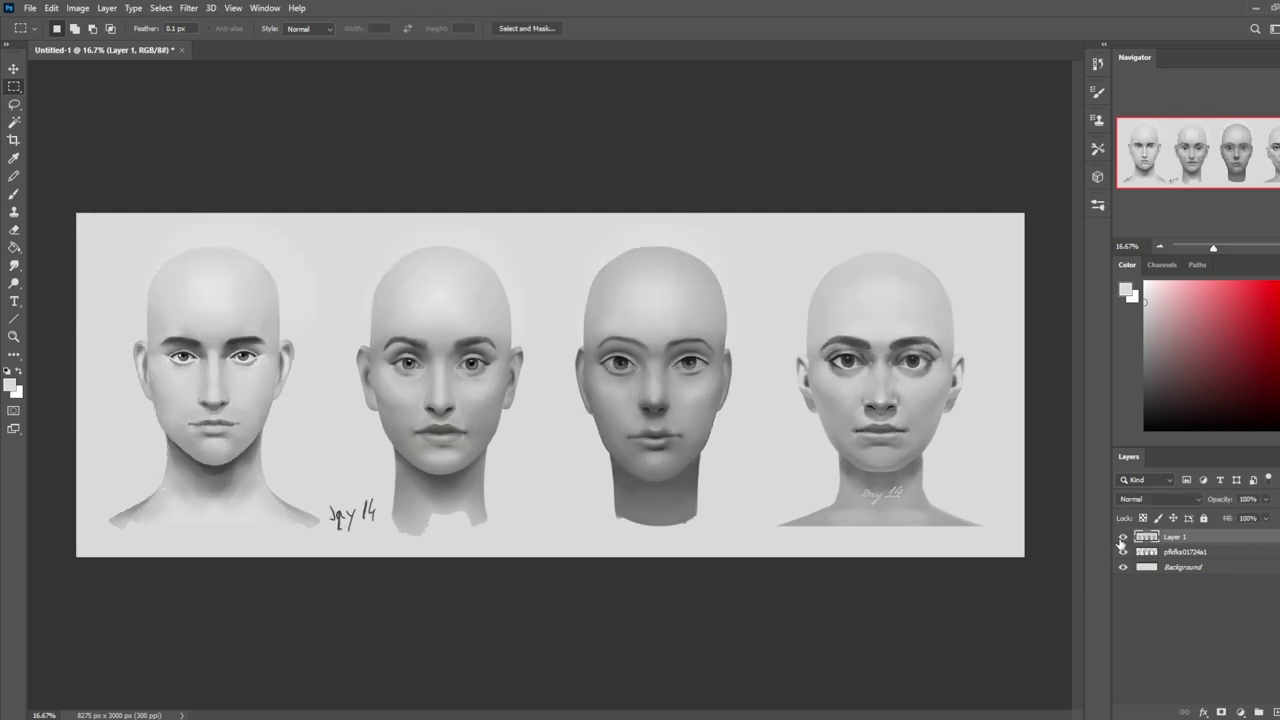
{"action": "left_click", "coordinate": [1121, 540]}
{"action": "left_click", "coordinate": [1122, 540]}
{"action": "left_click", "coordinate": [1122, 538]}
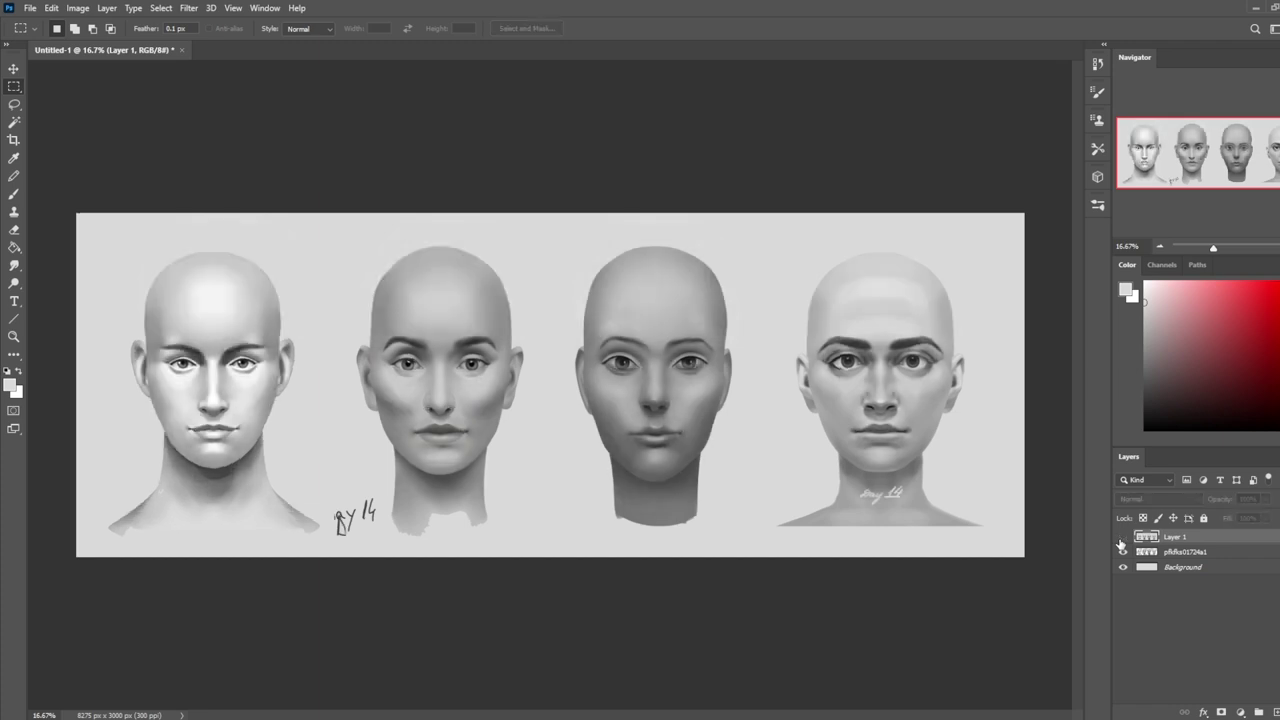
{"action": "left_click", "coordinate": [1122, 538]}
{"action": "left_click", "coordinate": [1122, 538]}
{"action": "left_click", "coordinate": [1122, 538]}
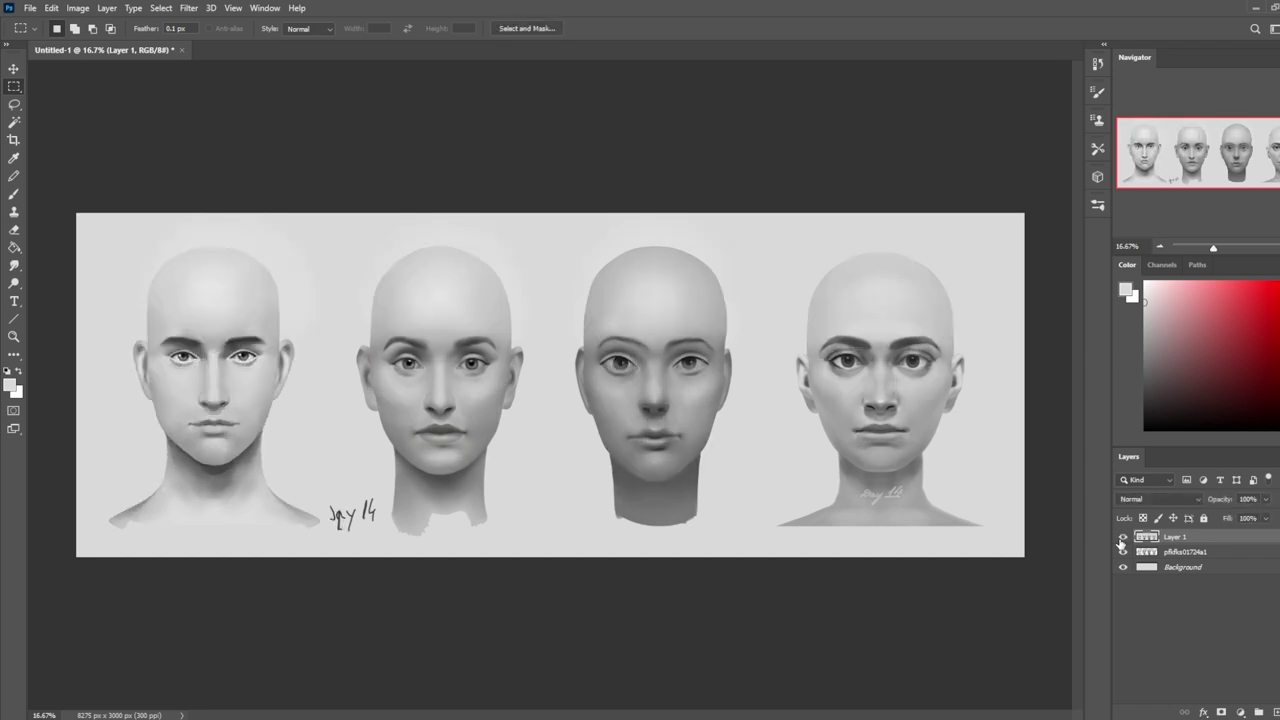
{"action": "left_click", "coordinate": [1122, 538]}
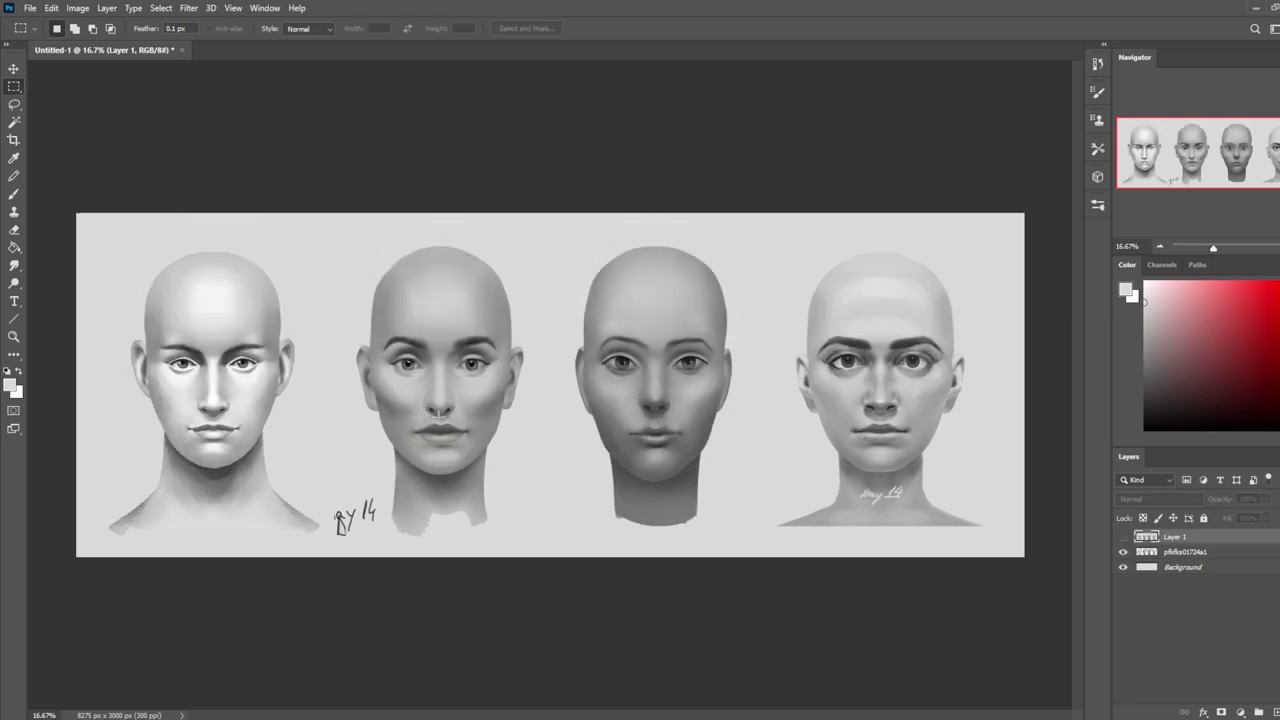
{"action": "left_click", "coordinate": [1122, 538]}
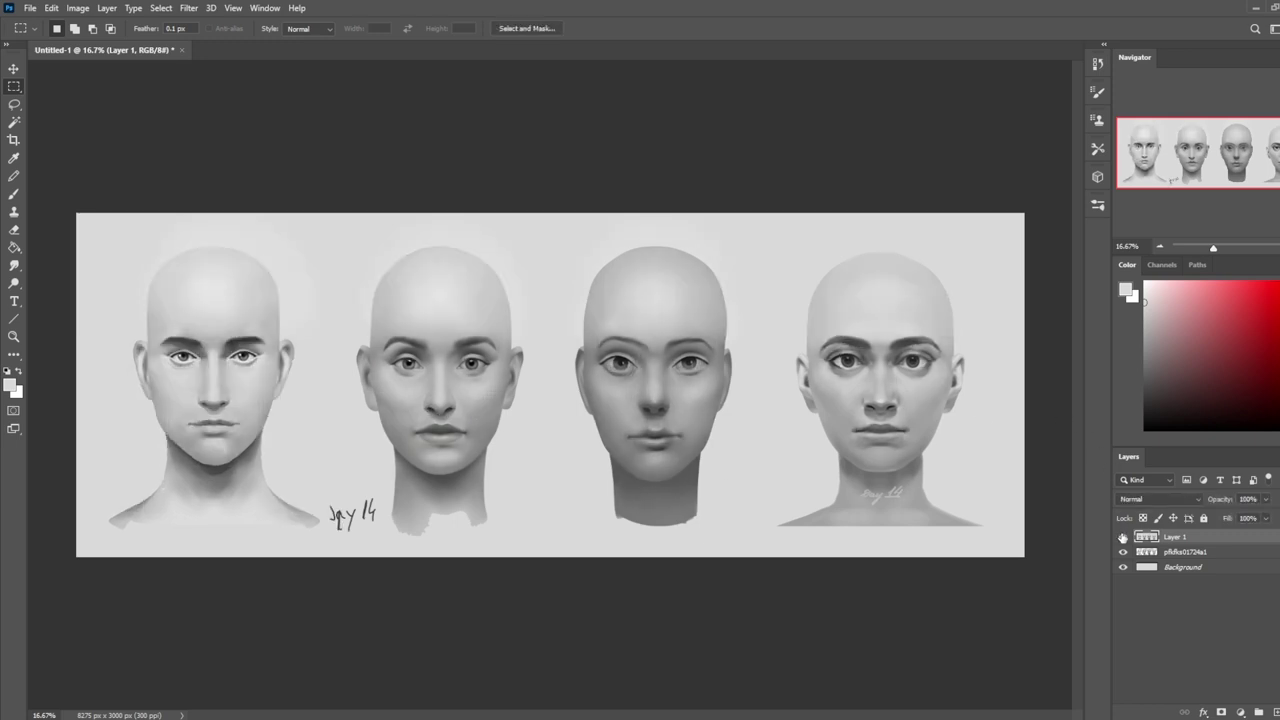
{"action": "left_click", "coordinate": [1122, 538]}
{"action": "left_click", "coordinate": [1122, 538]}
{"action": "left_click", "coordinate": [1122, 538]}
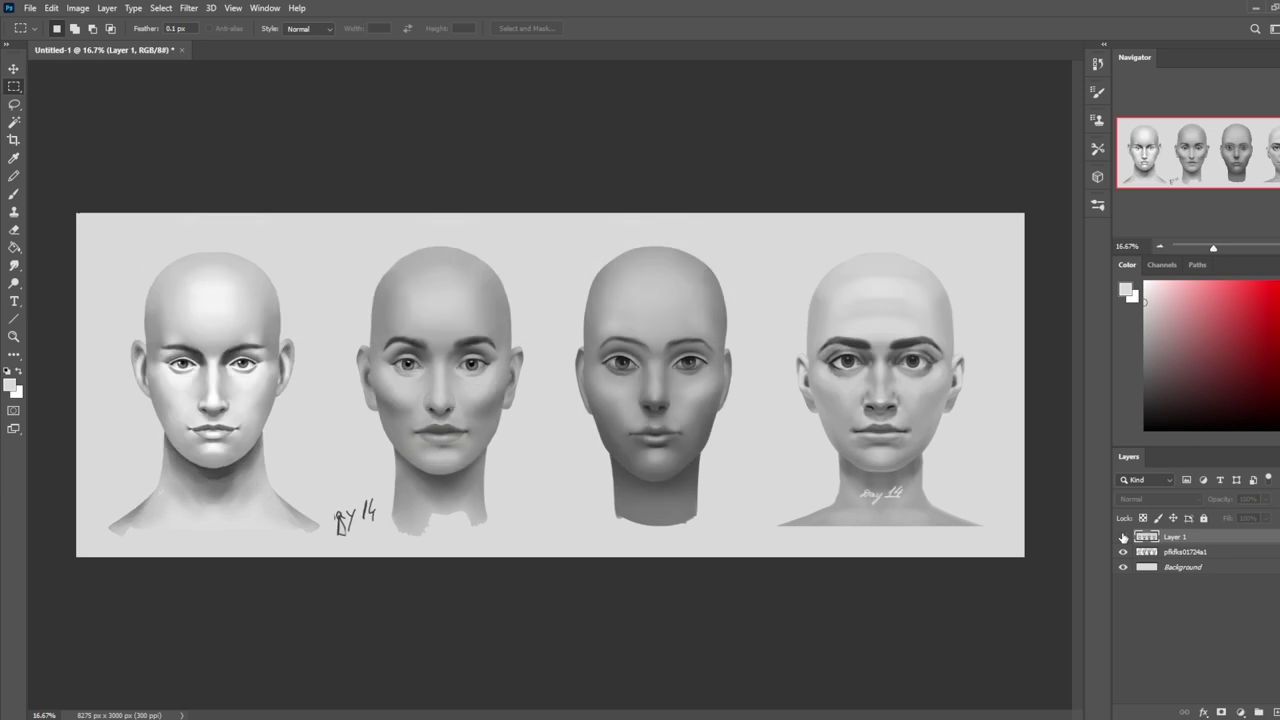
{"action": "left_click", "coordinate": [1122, 538]}
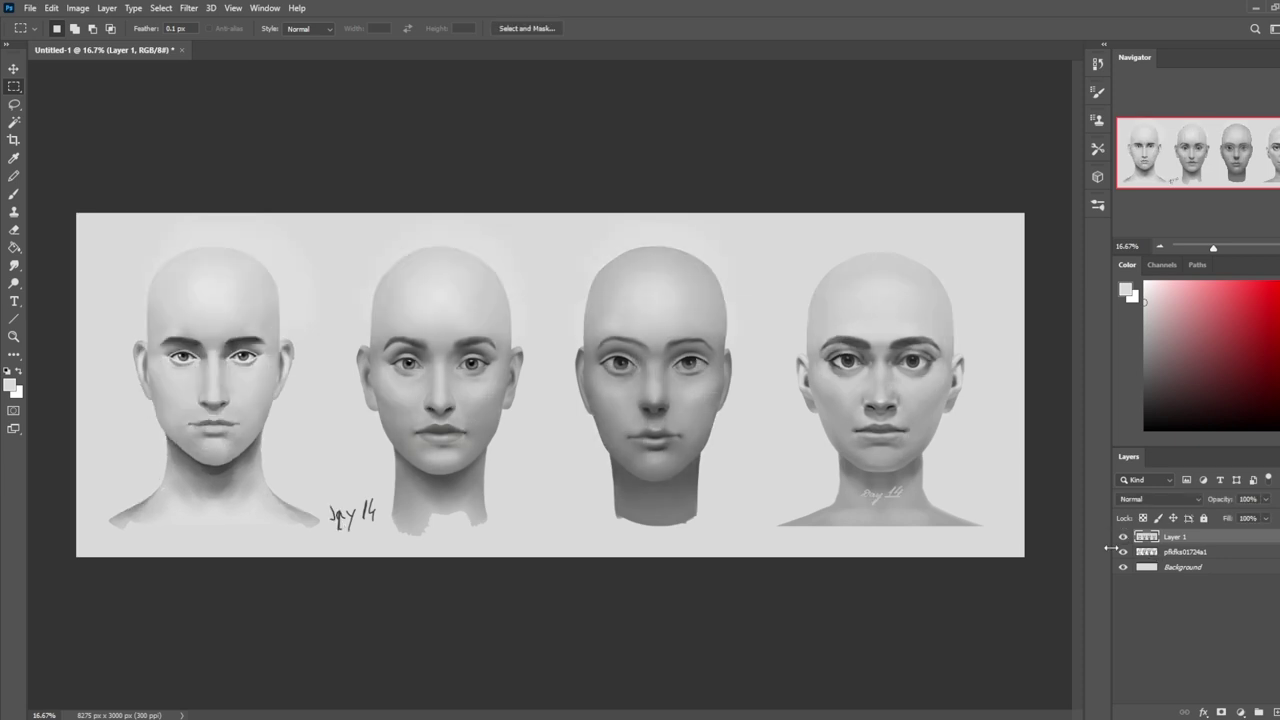
{"action": "left_click", "coordinate": [1122, 538]}
{"action": "left_click", "coordinate": [1122, 538]}
{"action": "left_click", "coordinate": [1122, 538]}
{"action": "left_click", "coordinate": [1122, 538]}
{"action": "left_click", "coordinate": [1122, 538]}
{"action": "left_click", "coordinate": [1122, 538]}
{"action": "left_click", "coordinate": [1122, 538]}
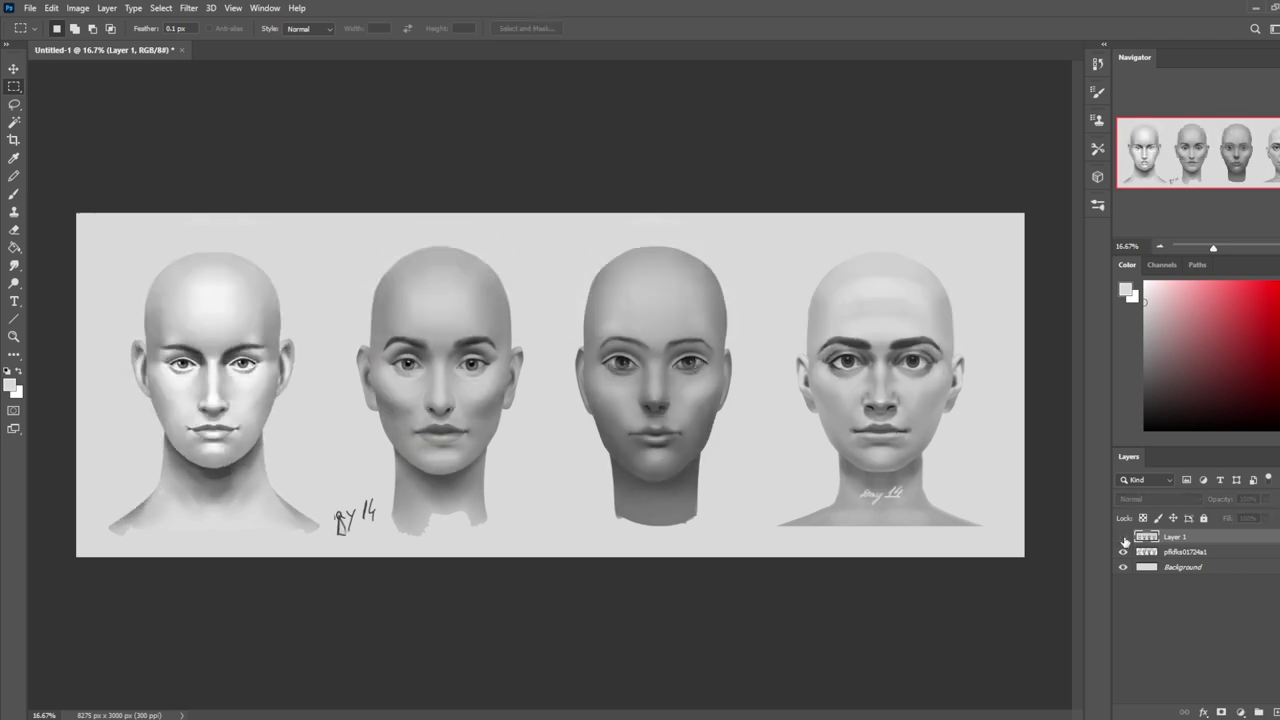
{"action": "left_click", "coordinate": [1122, 538]}
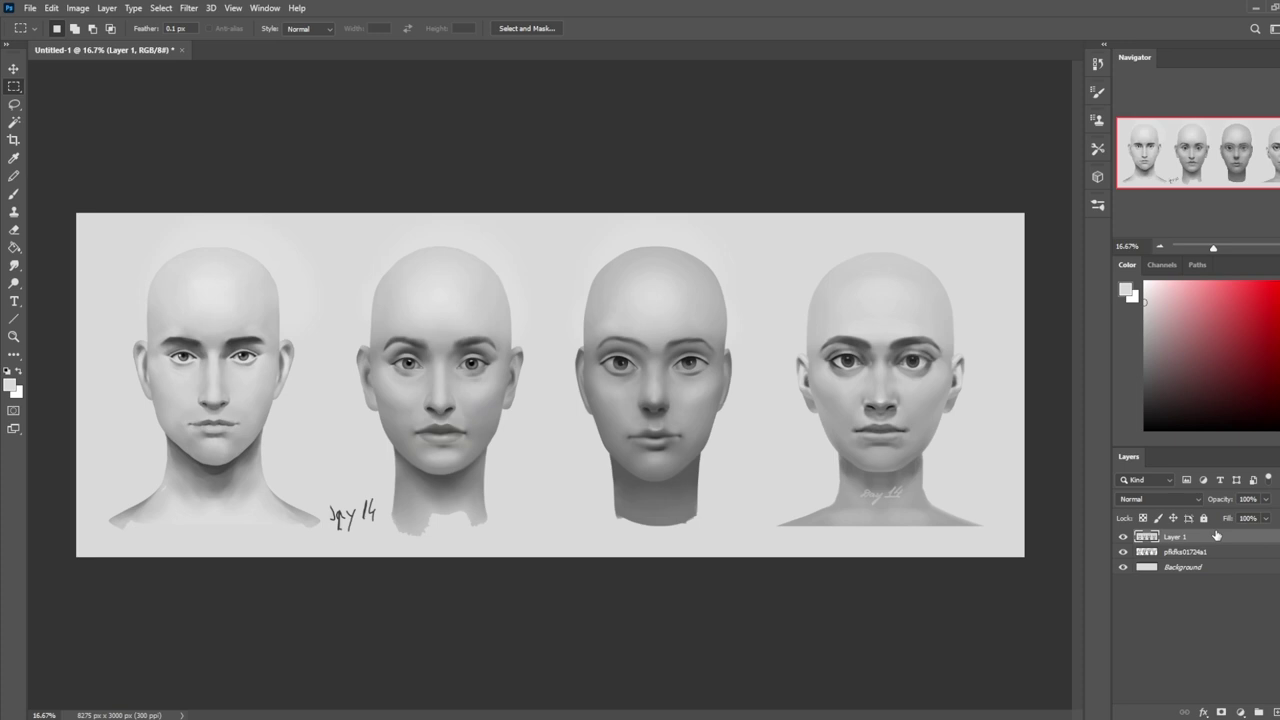
{"action": "left_click", "coordinate": [1122, 537]}
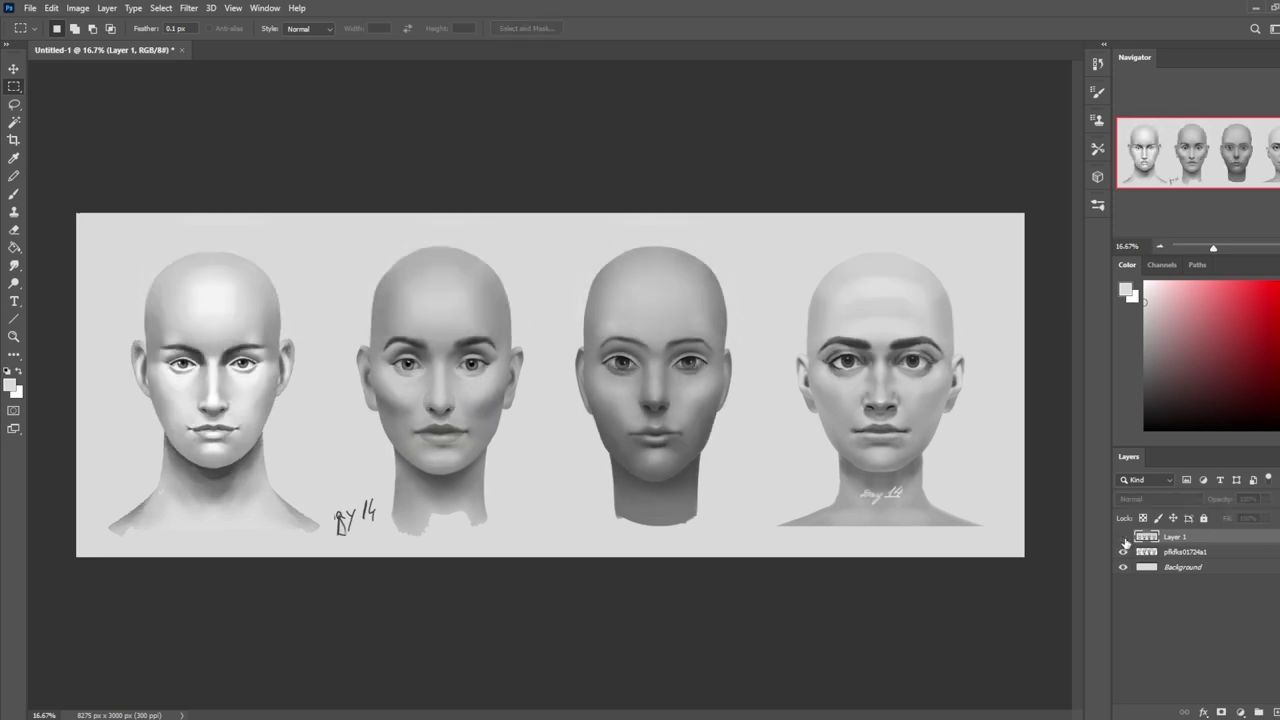
{"action": "left_click", "coordinate": [1122, 537]}
{"action": "left_click", "coordinate": [1122, 537]}
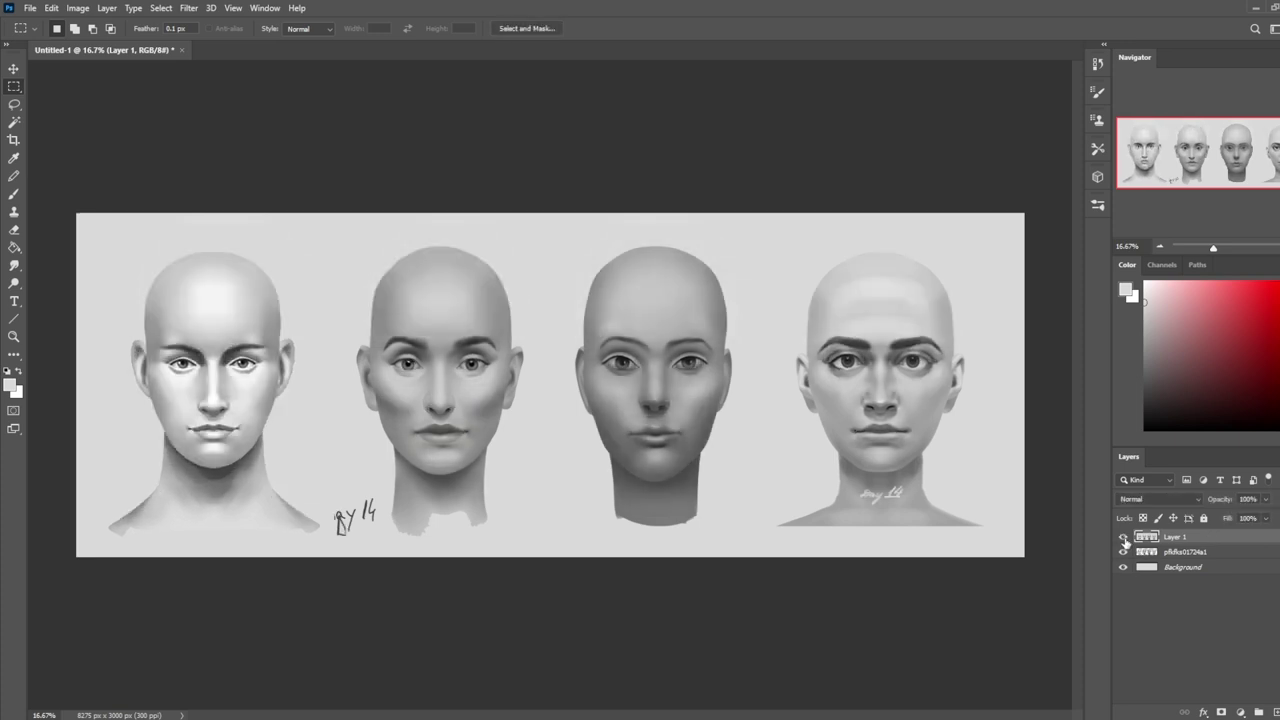
{"action": "left_click", "coordinate": [1122, 537]}
{"action": "left_click", "coordinate": [1122, 537]}
{"action": "left_click", "coordinate": [1122, 537]}
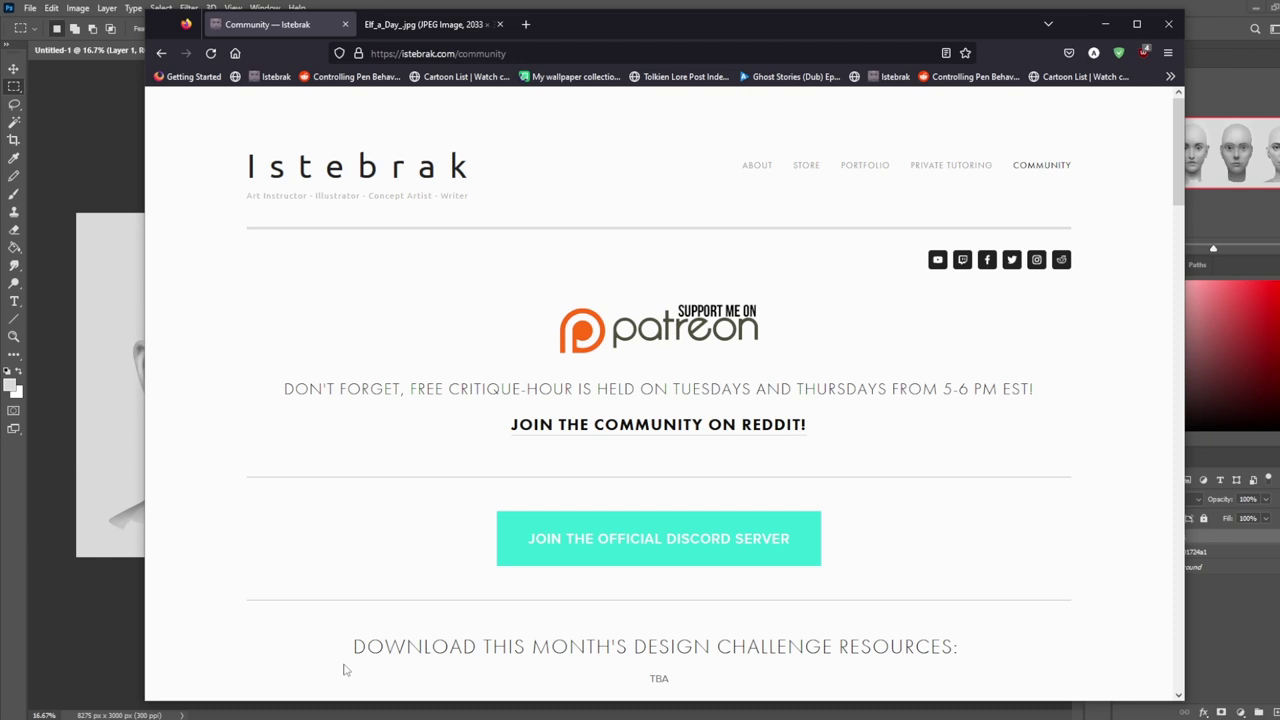
{"action": "left_click", "coordinate": [345, 672]}
{"action": "left_click_drag", "start_coordinate": [715, 25], "coordinate": [705, 29]}
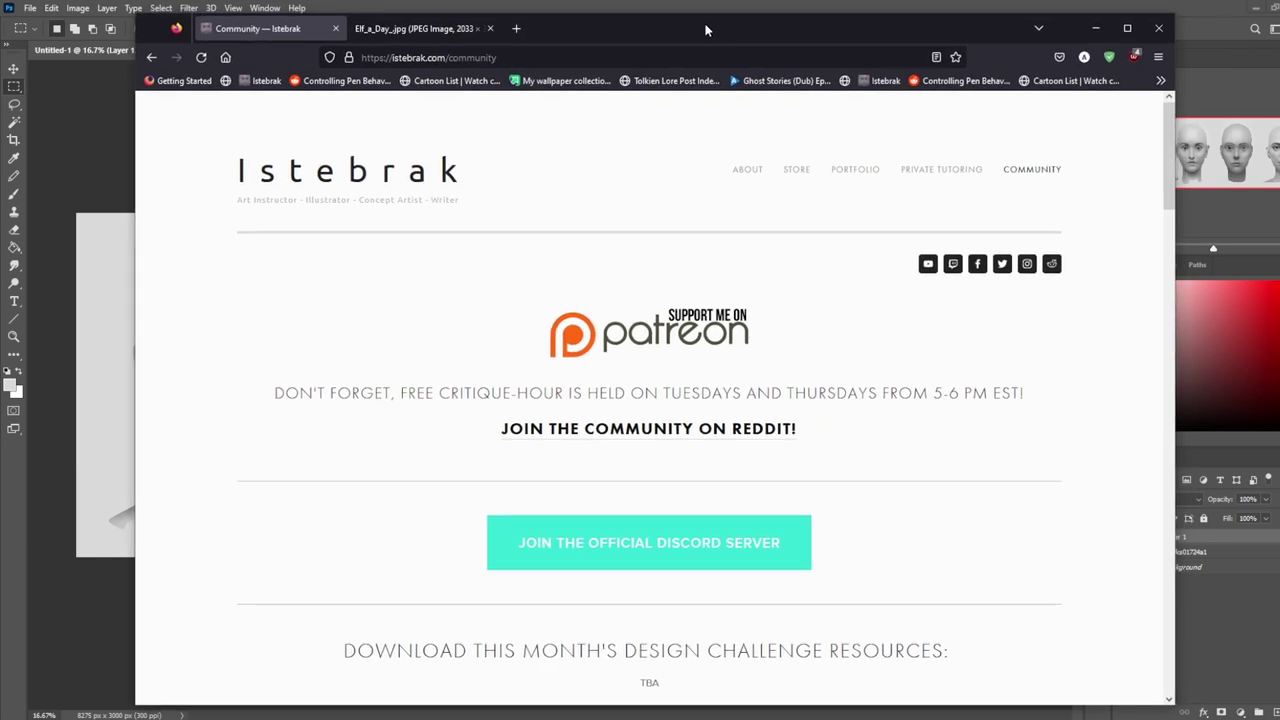
{"action": "left_click_drag", "start_coordinate": [705, 28], "coordinate": [711, 29]}
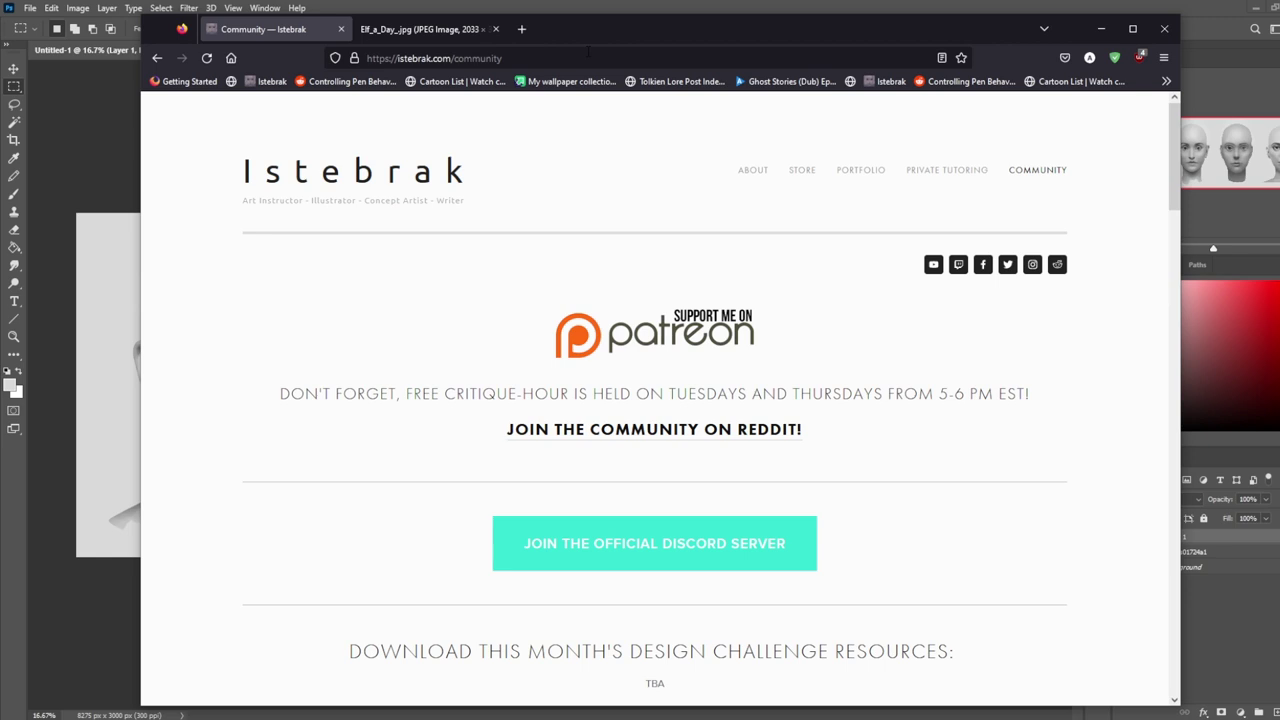
{"action": "left_click", "coordinate": [604, 7]}
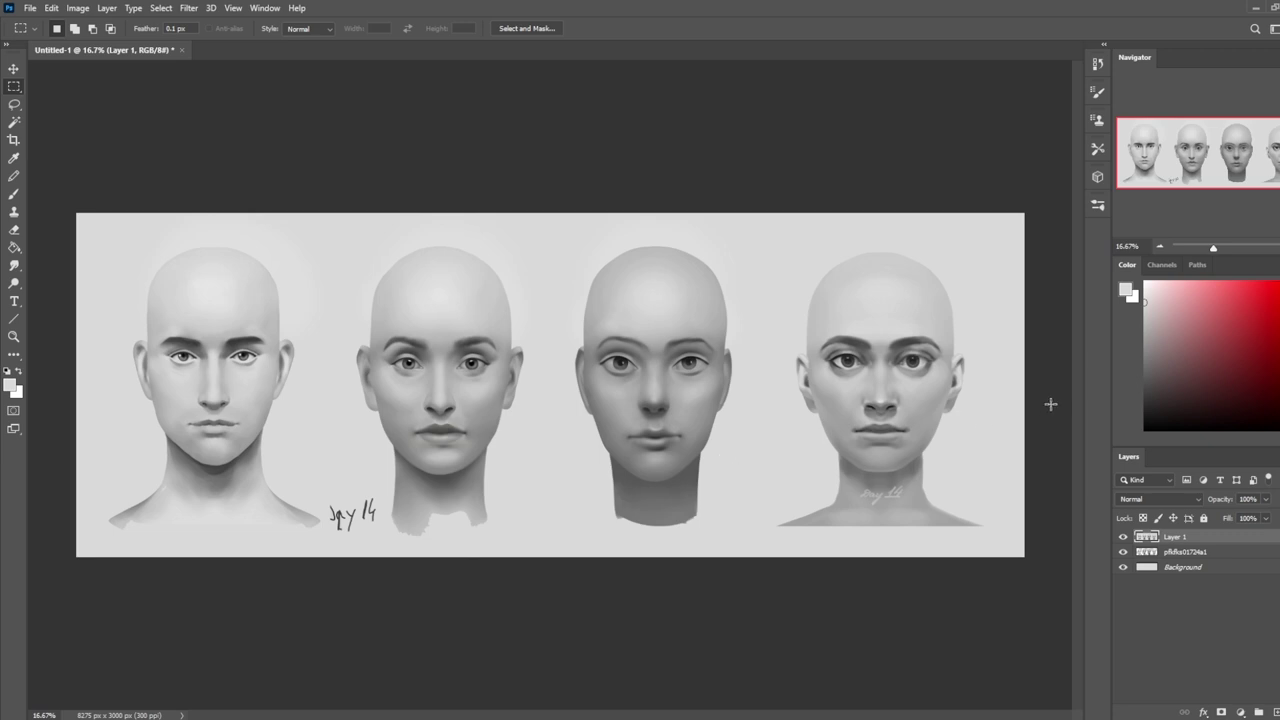
Step: Switch to the Brush tool with the B shortcut
{"action": "key", "text": "b"}
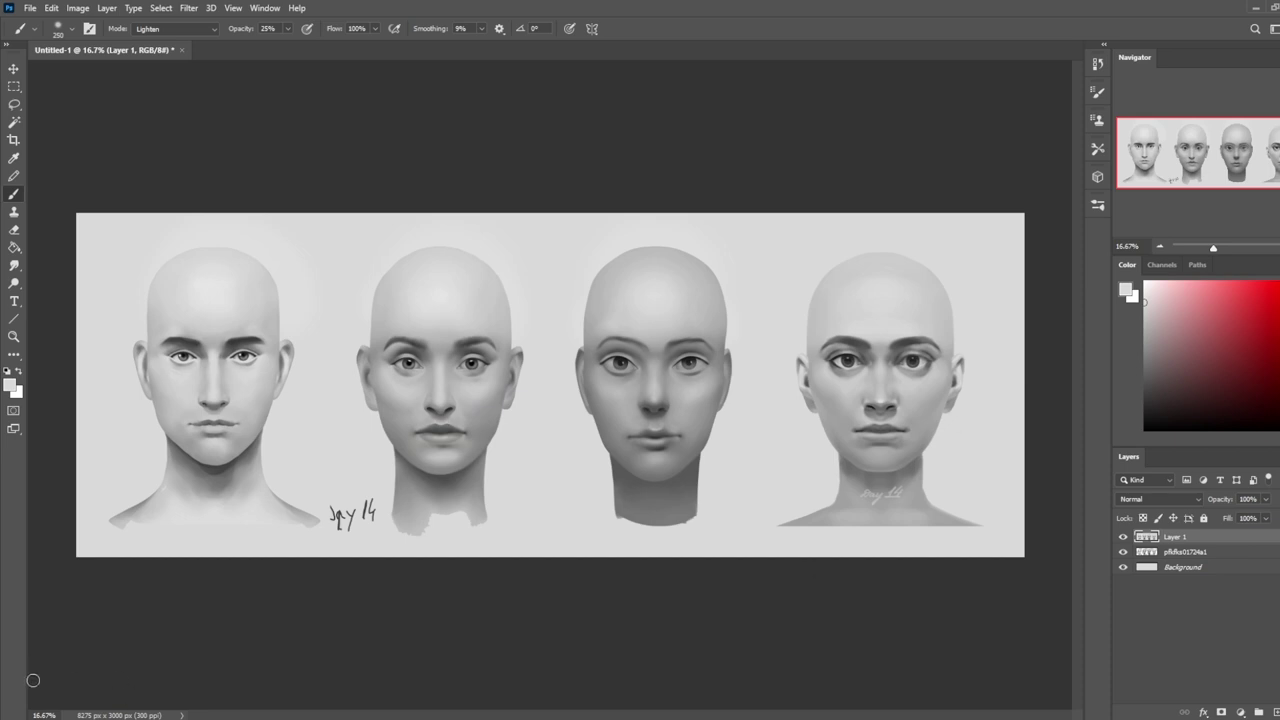
Step: Bring the Istebrak page in Firefox to the front, nudge it left, and open its Store page
{"action": "mouse_move", "coordinate": [278, 719]}
{"action": "left_click", "coordinate": [260, 686]}
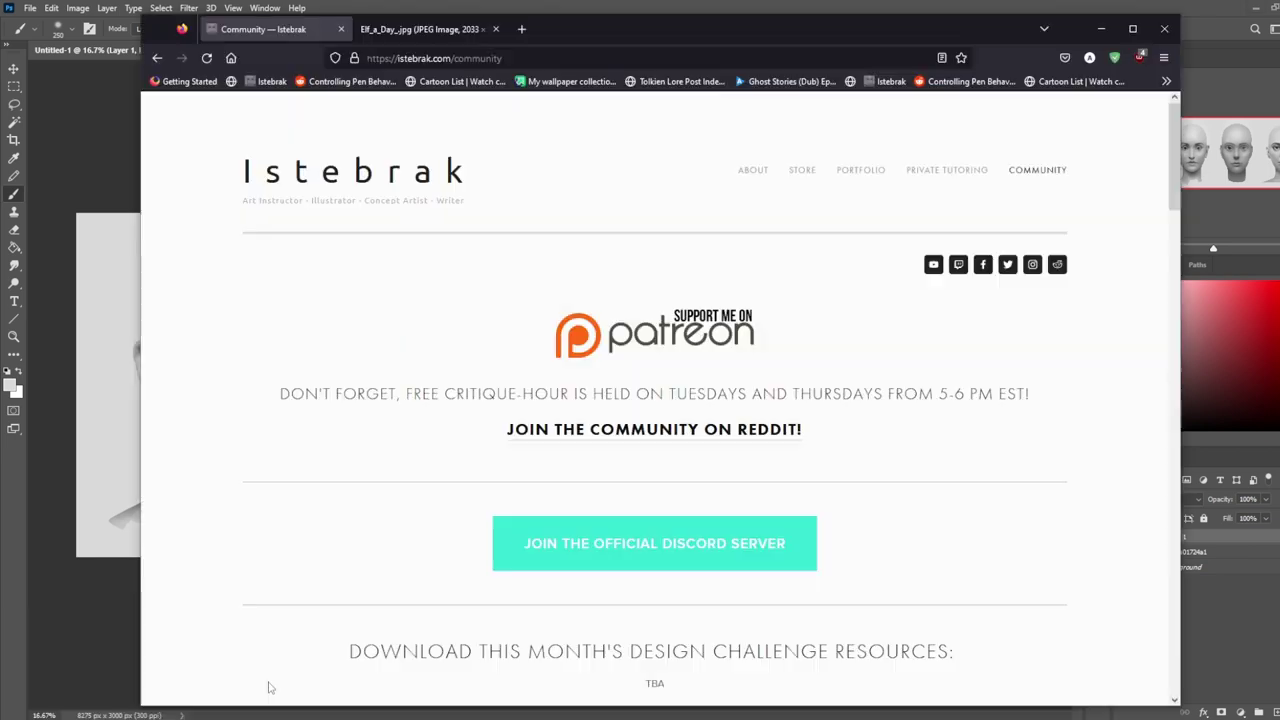
{"action": "left_click_drag", "start_coordinate": [800, 33], "coordinate": [786, 30]}
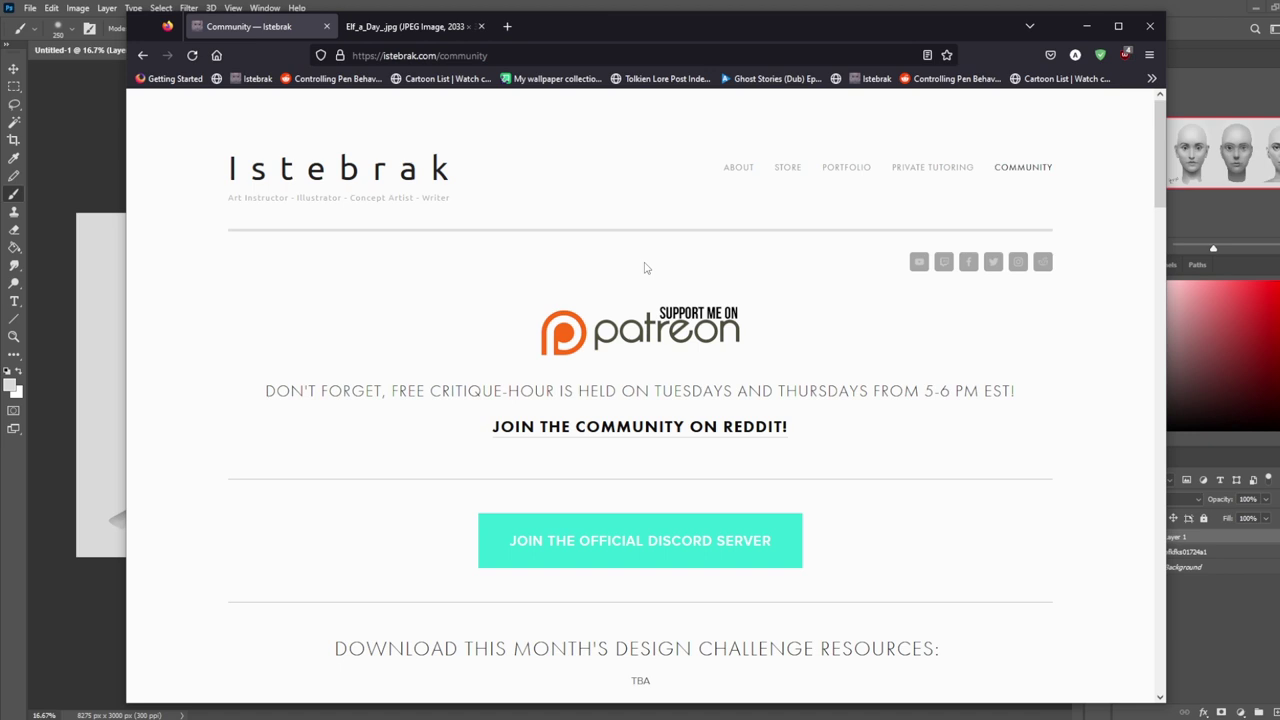
{"action": "left_click", "coordinate": [788, 169]}
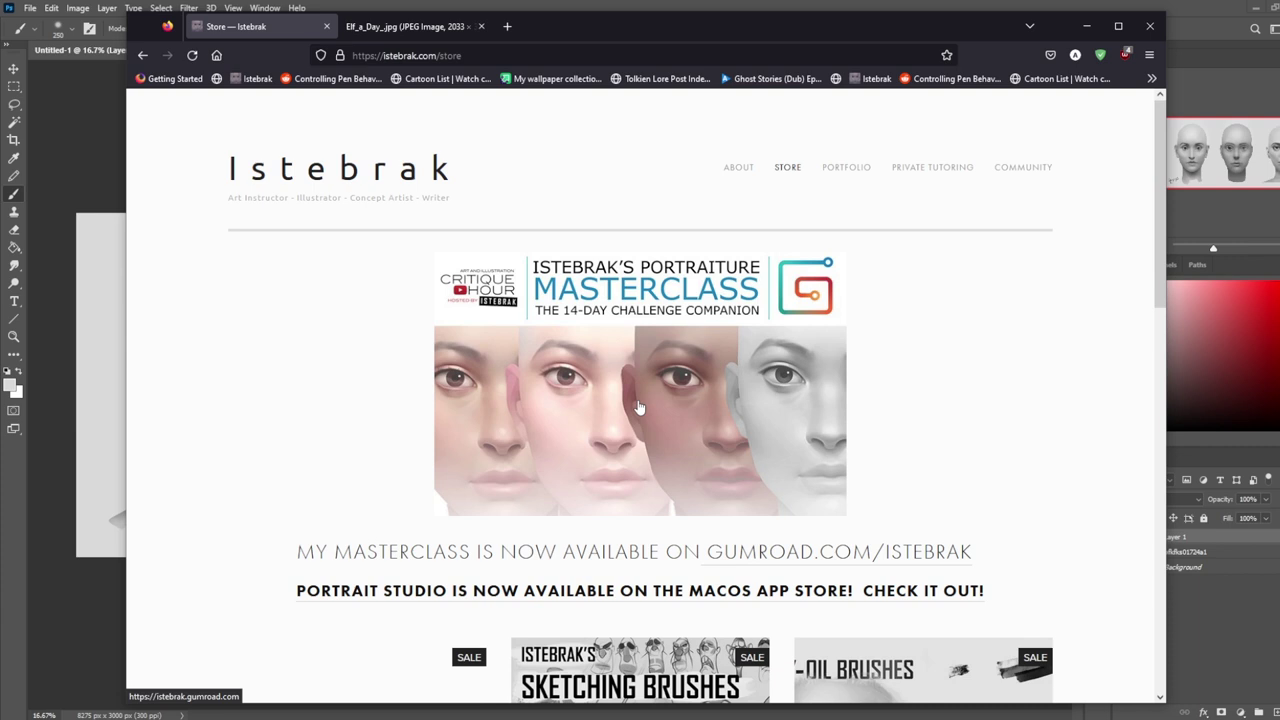
Step: Scroll through the Istebrak Store masterclass page, then bring up the Windows calendar from the taskbar clock
{"action": "scroll", "coordinate": [1077, 509], "scroll_direction": "down", "scroll_amount": 1}
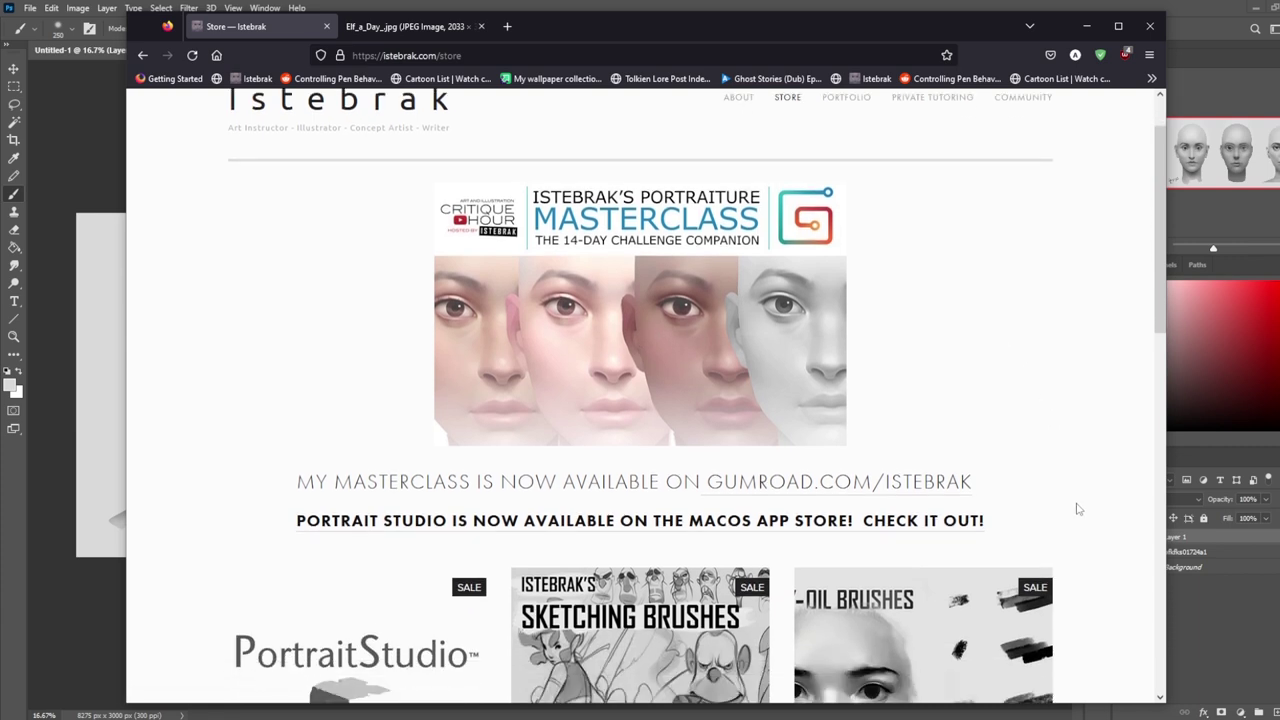
{"action": "scroll", "coordinate": [1088, 512], "scroll_direction": "up", "scroll_amount": 1}
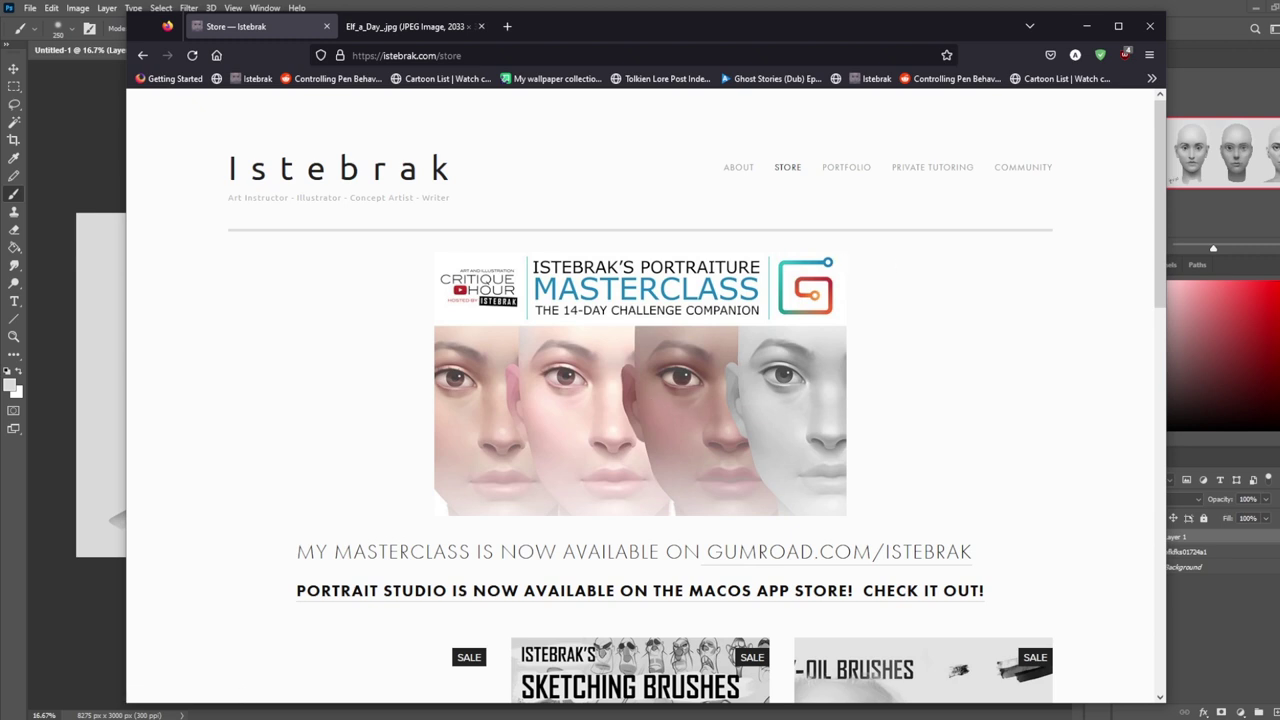
{"action": "left_click", "coordinate": [1245, 719]}
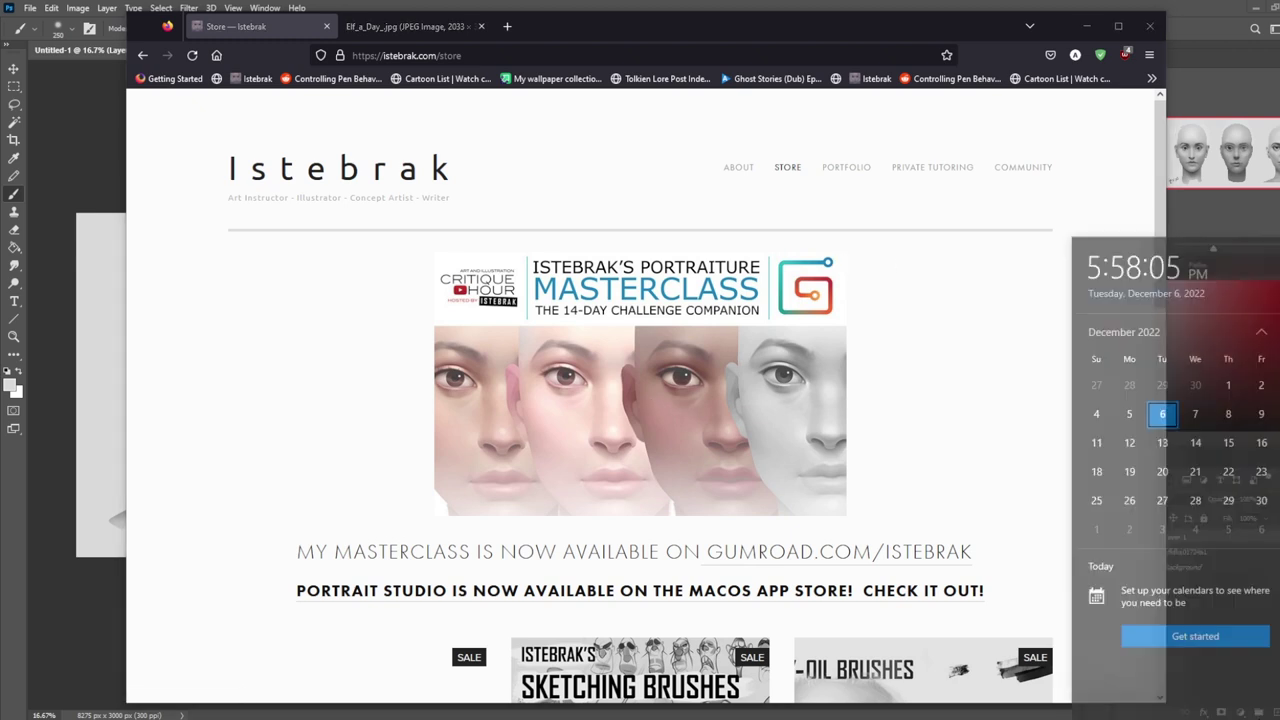